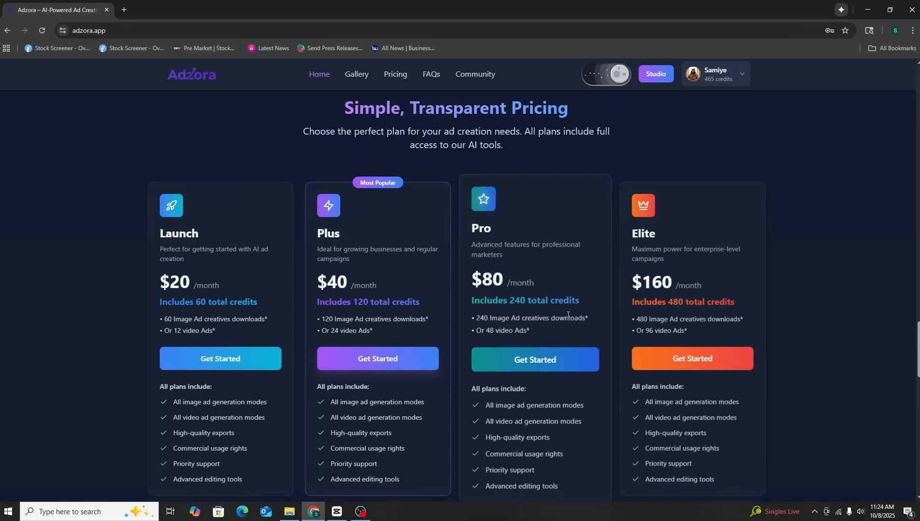
Review the pricing section, focusing on the Launch plan's monthly price, credits and ad download allowance.
scroll(567, 323, "down", 2)
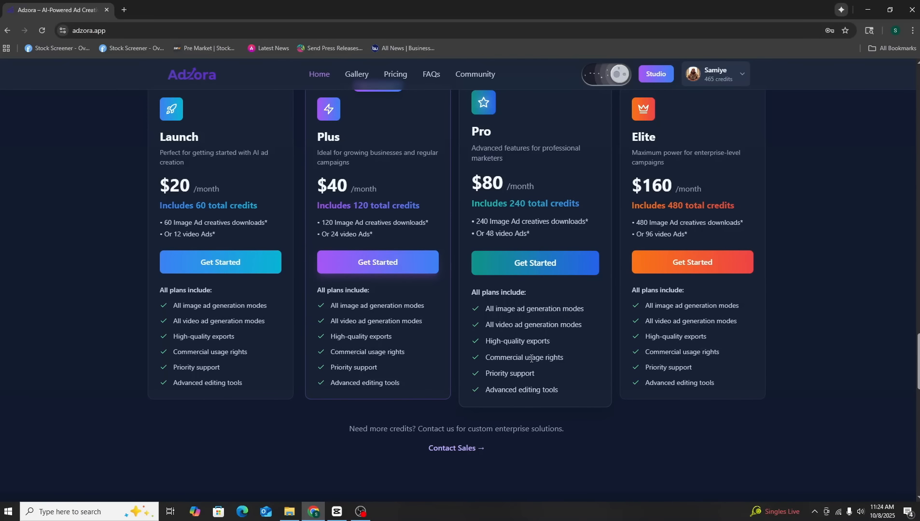
scroll(533, 359, "down", 8)
scroll(524, 368, "up", 20)
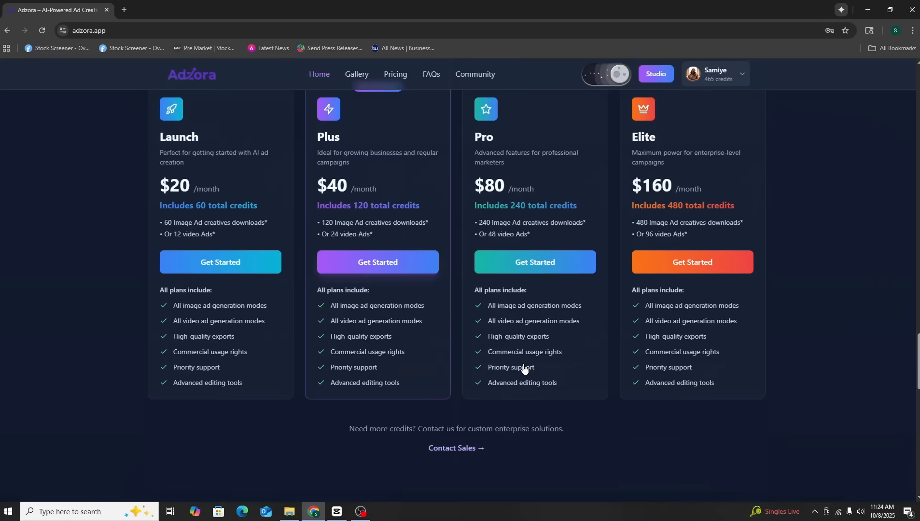
scroll(524, 368, "down", 2)
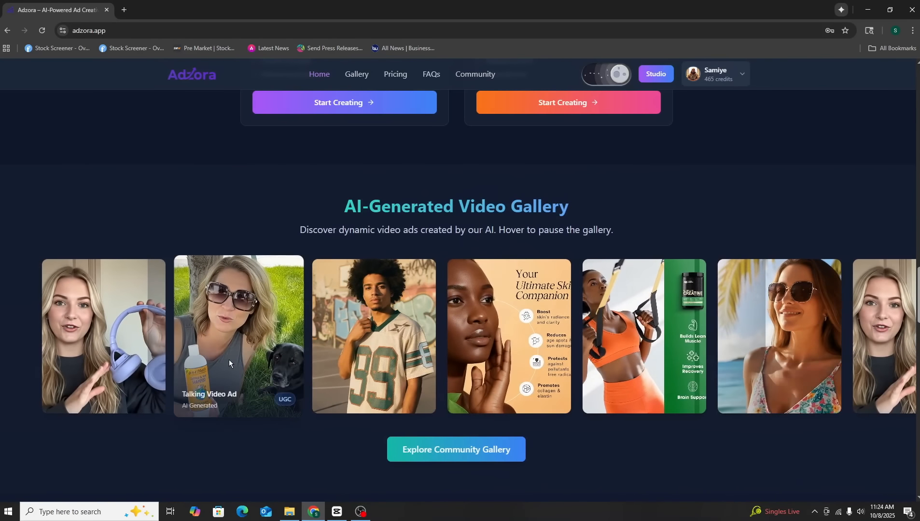
scroll(355, 461, "down", 7)
scroll(360, 462, "down", 3)
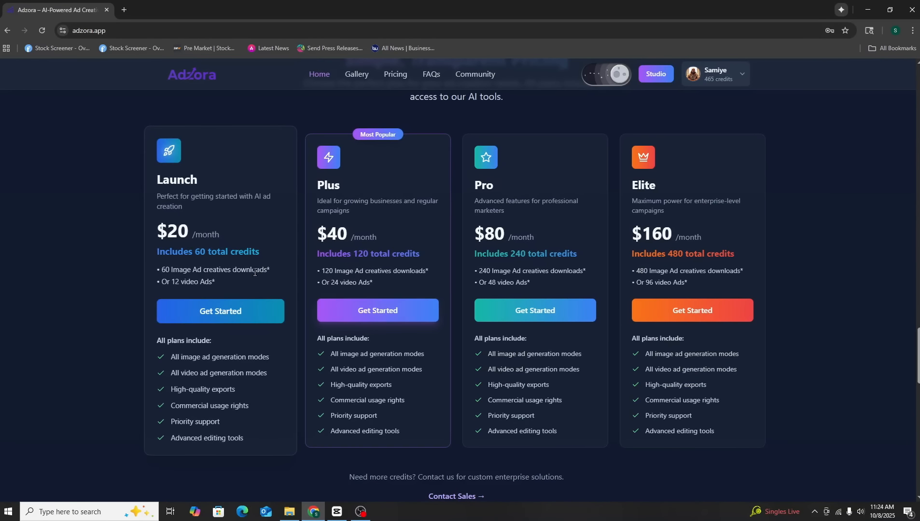
left_click_drag(157, 237, 231, 237)
left_click(225, 223)
left_click_drag(154, 273, 267, 251)
left_click(267, 278)
mouse_move(159, 271)
left_mouse_down()
mouse_move(278, 272)
mouse_move(165, 277)
left_mouse_up()
left_click(244, 289)
scroll(299, 309, "down", 8)
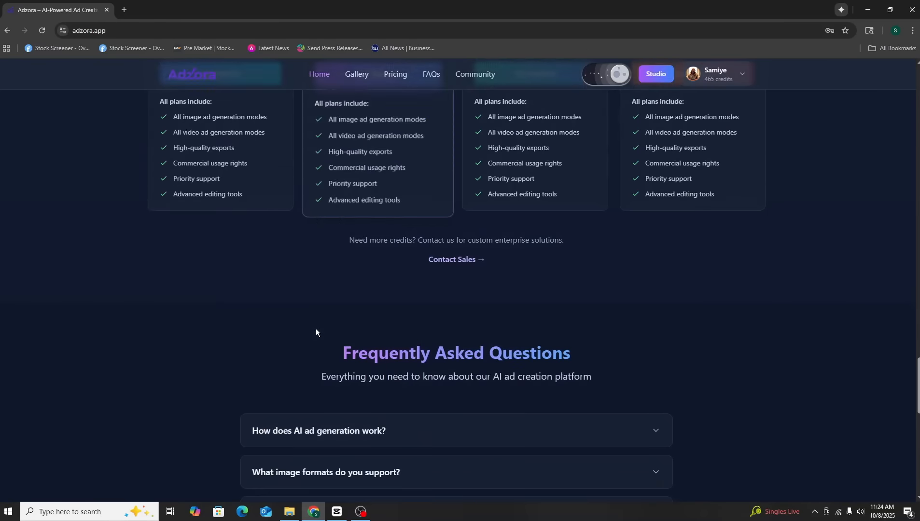
Compare the total credits of the Plus and Pro plans and the commercial usage rights in Launch and Plus.
scroll(317, 333, "up", 5)
scroll(317, 340, "up", 10)
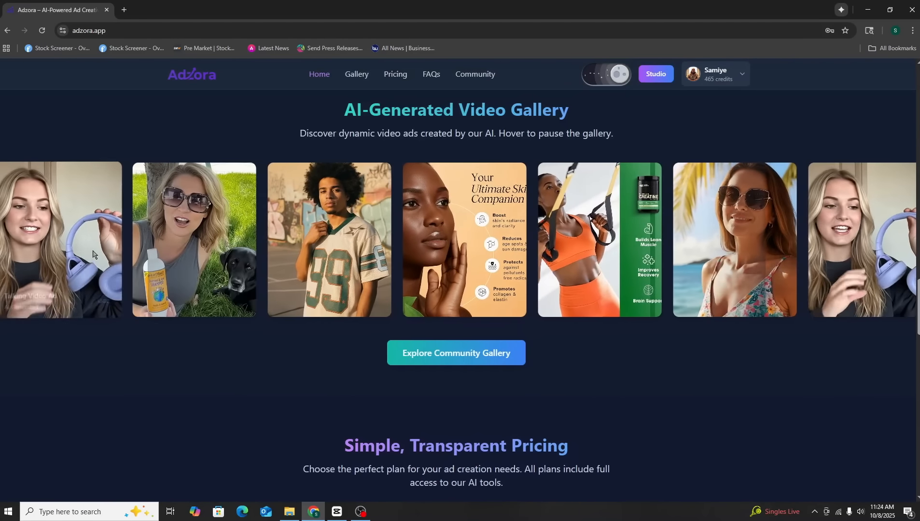
scroll(219, 369, "down", 10)
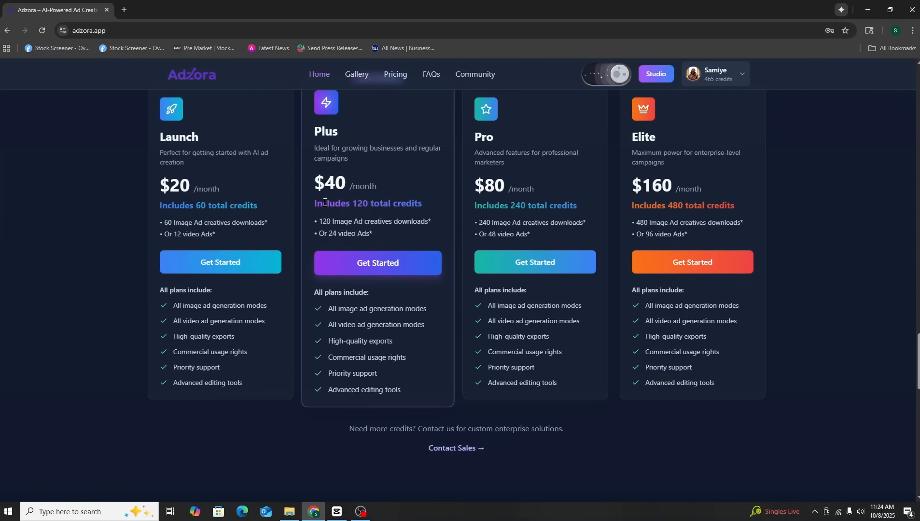
left_click_drag(324, 202, 424, 204)
left_click_drag(484, 203, 583, 219)
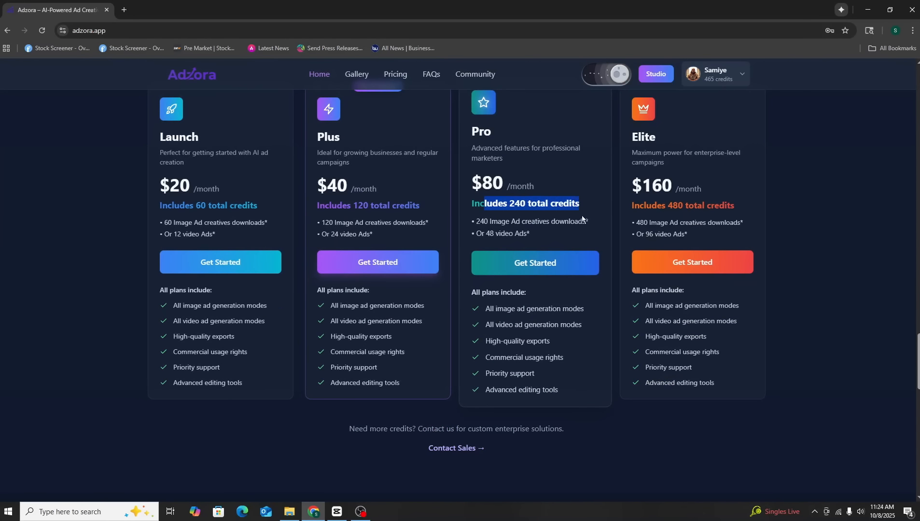
left_click_drag(193, 353, 273, 360)
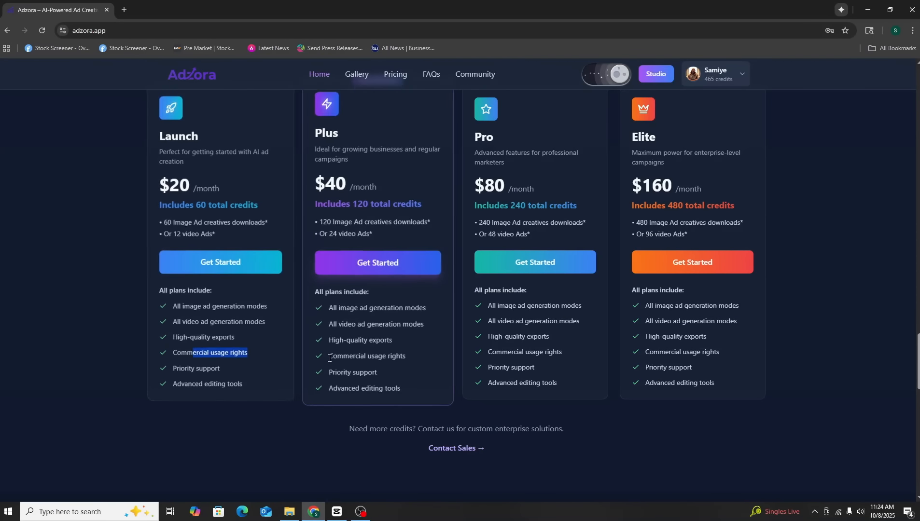
left_click_drag(330, 358, 422, 360)
Open the Studio and look over the available image ad generation tools.
scroll(556, 366, "up", 3)
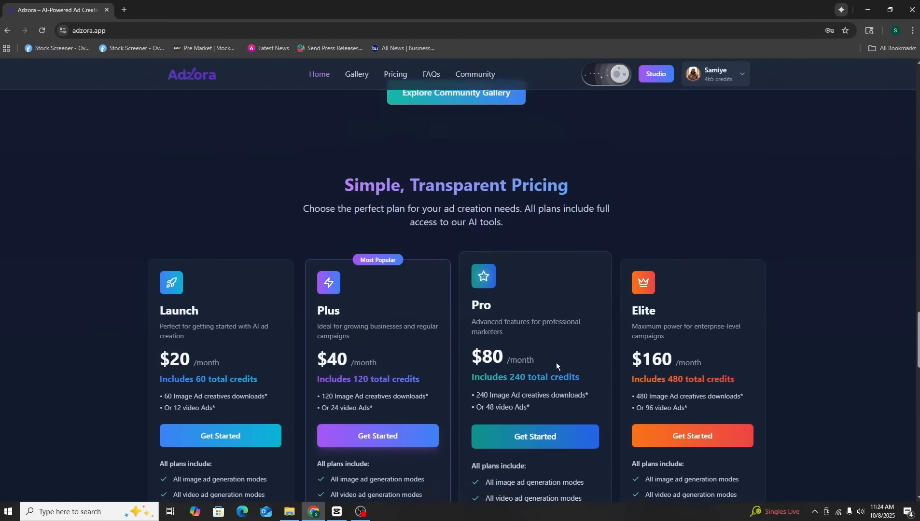
scroll(688, 261, "up", 5)
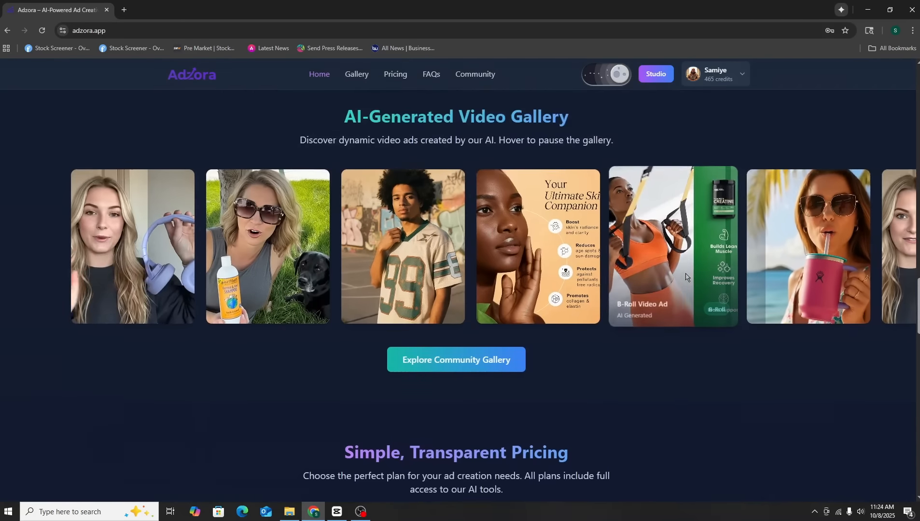
scroll(686, 276, "up", 4)
scroll(688, 209, "up", 6)
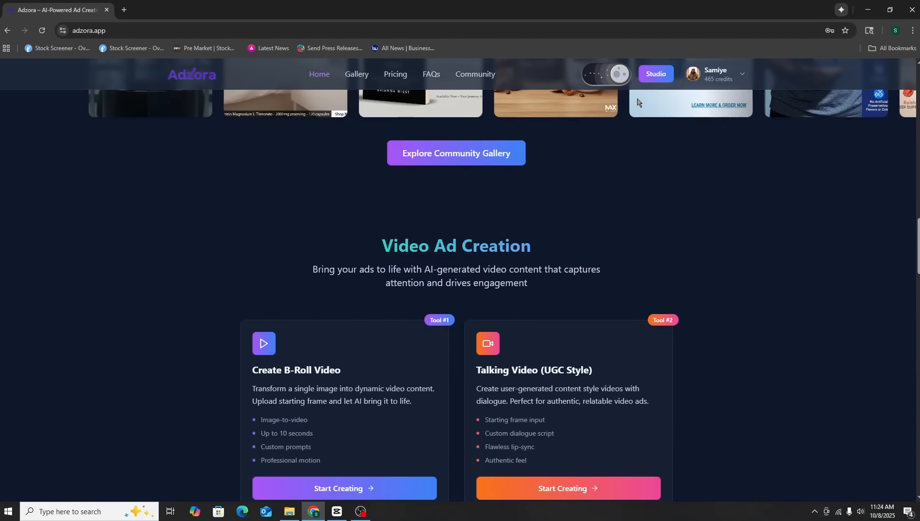
scroll(633, 249, "up", 8)
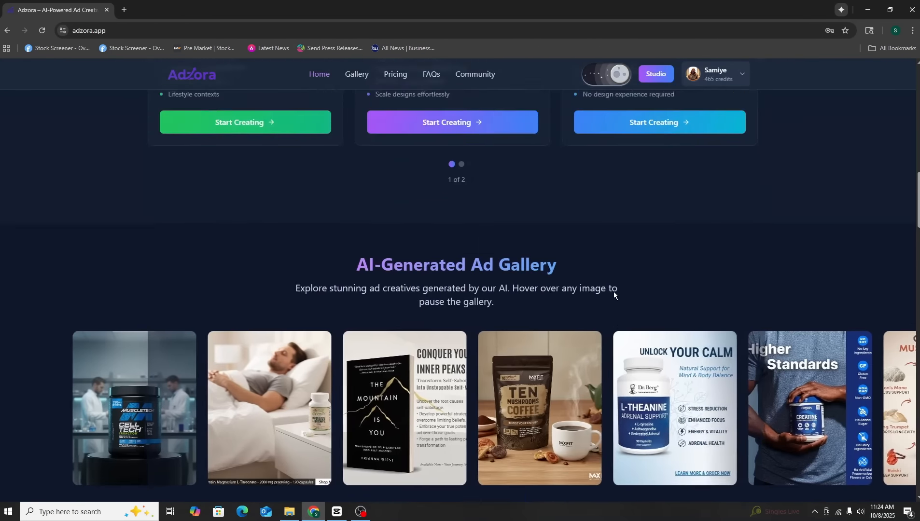
scroll(614, 292, "up", 3)
left_click(656, 74)
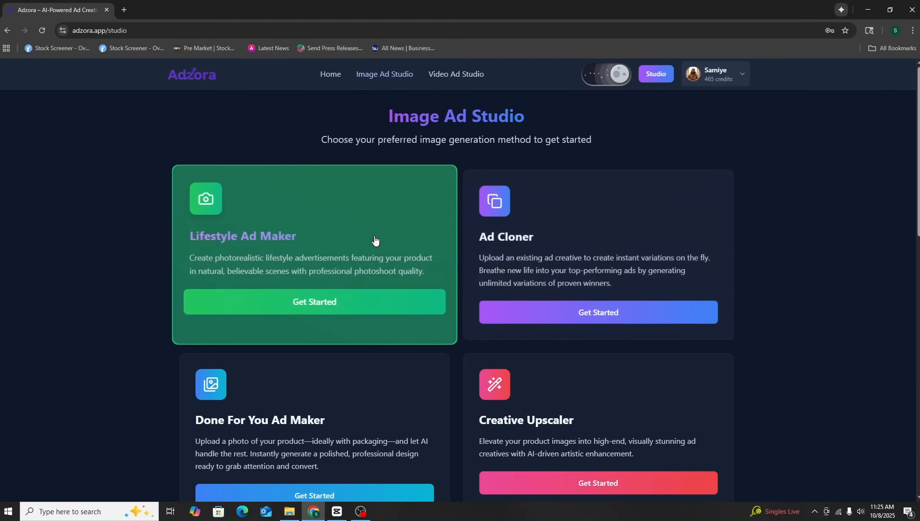
scroll(579, 332, "down", 4)
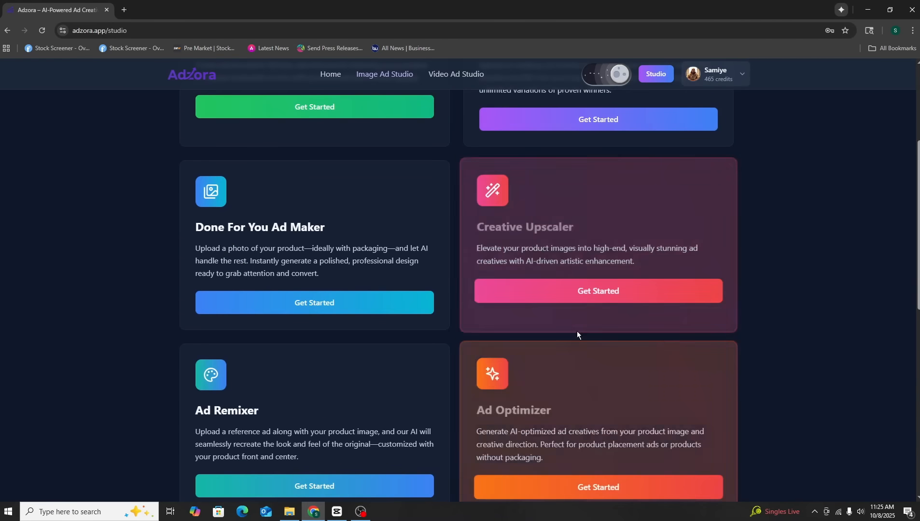
scroll(348, 256, "up", 4)
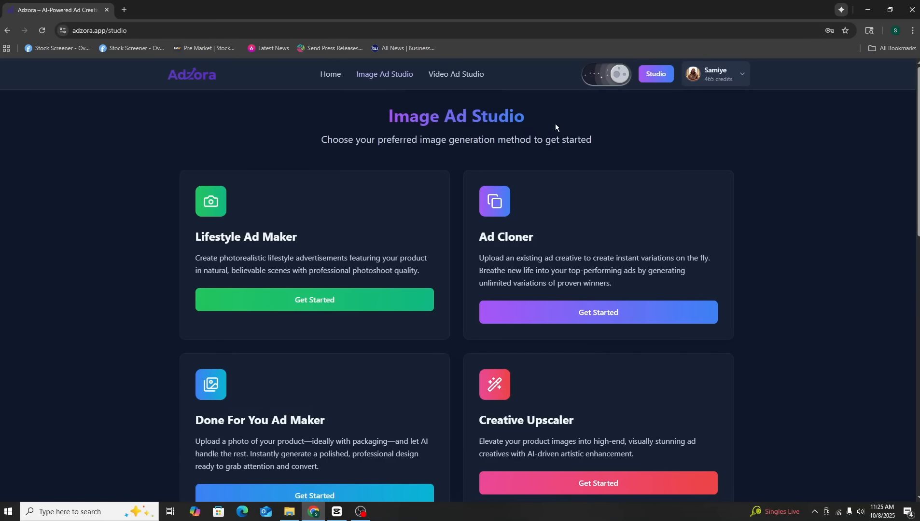
Open the Lifestyle Ad Maker and upload the Organic-Energy product image from the Desktop folder.
left_click(290, 513)
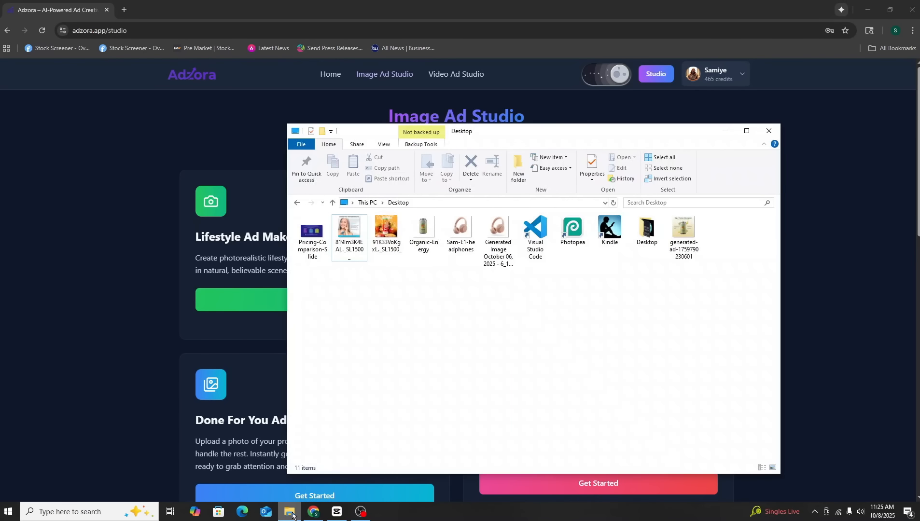
left_click(769, 132)
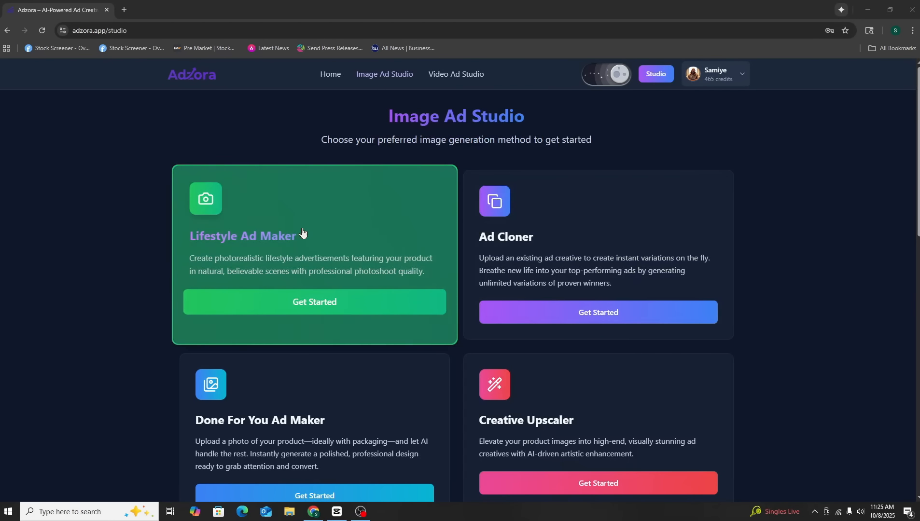
left_click(341, 261)
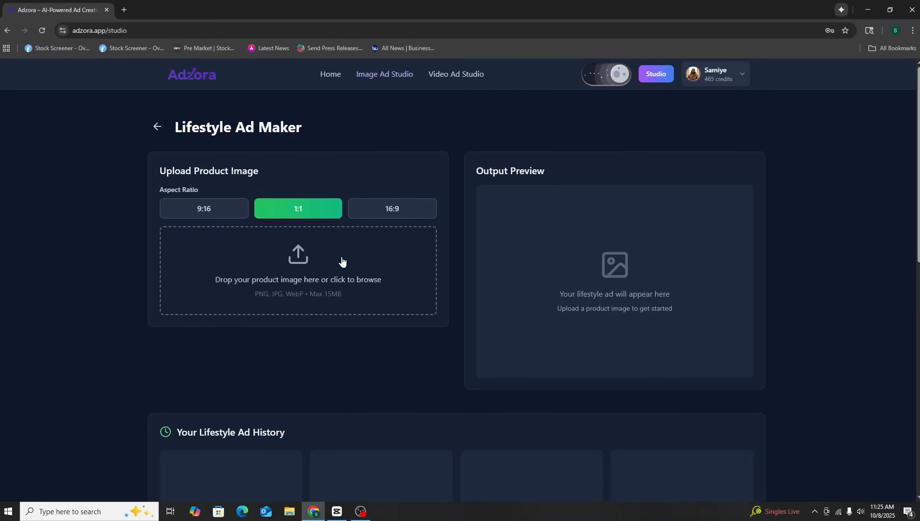
left_click(294, 257)
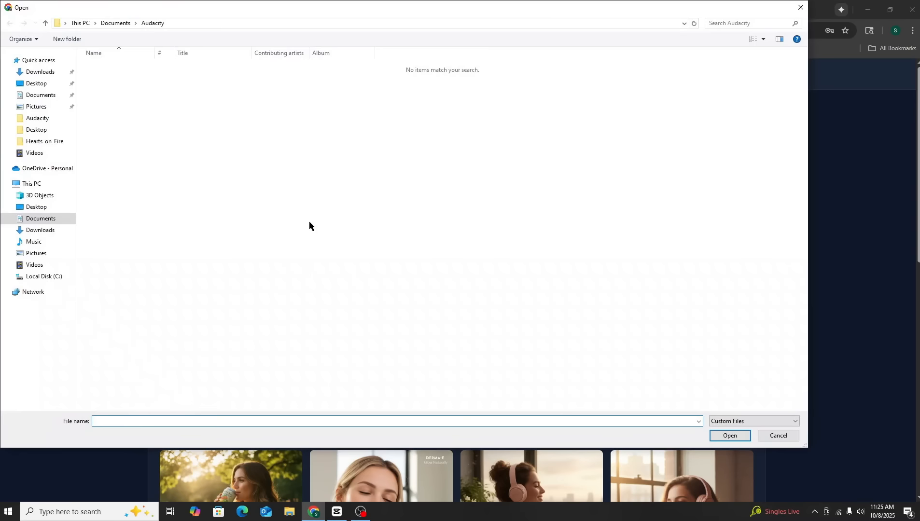
left_click(38, 86)
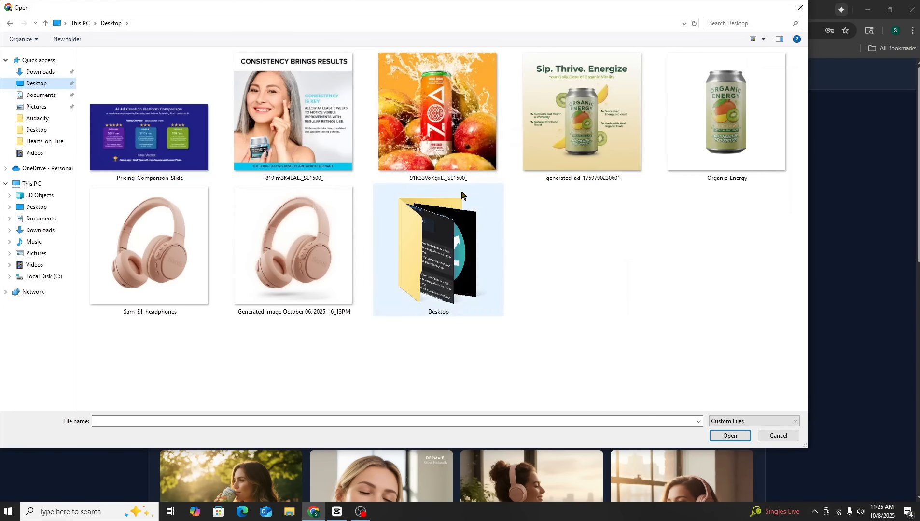
left_click(723, 172)
left_click(724, 440)
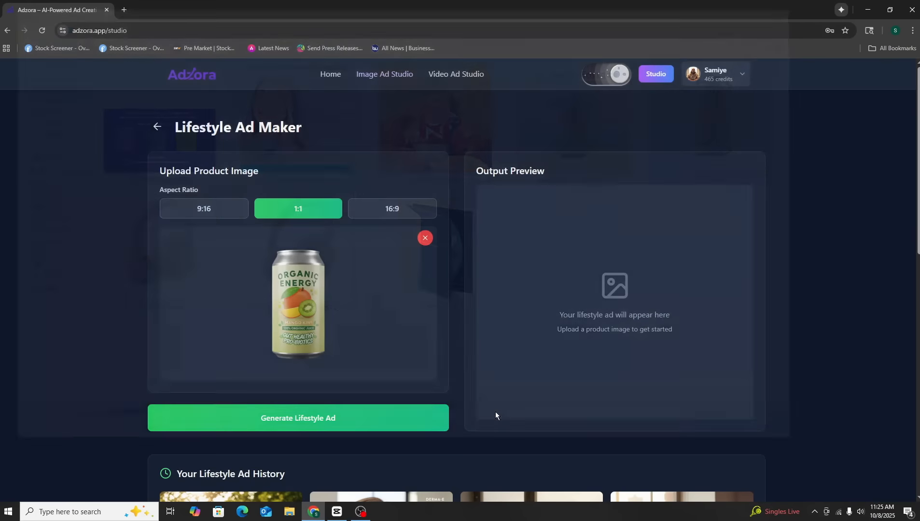
Try the aspect ratio options, settle on 1:1 and generate the lifestyle ad.
left_click(208, 213)
left_click(286, 211)
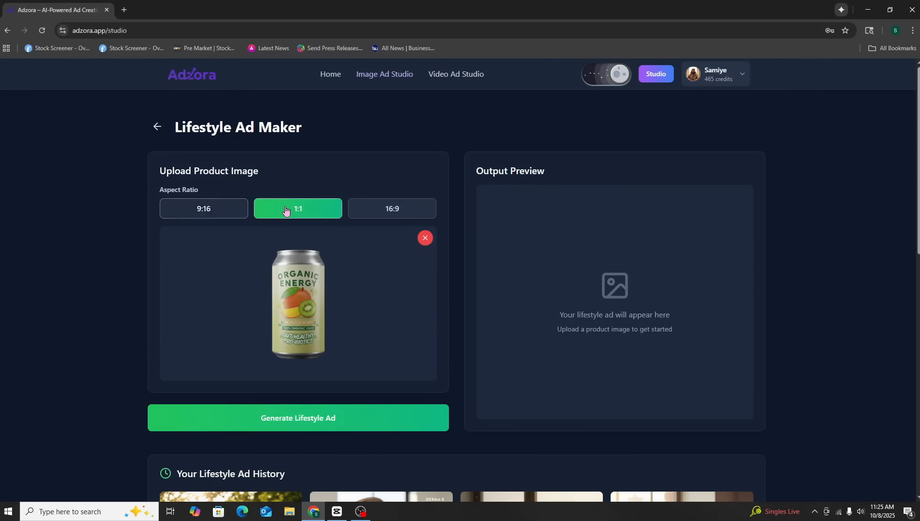
left_click(371, 213)
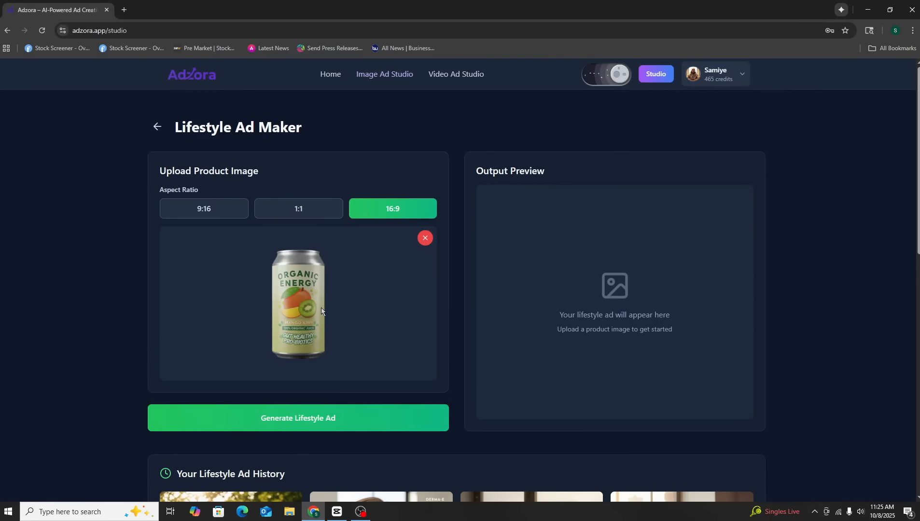
left_click(297, 208)
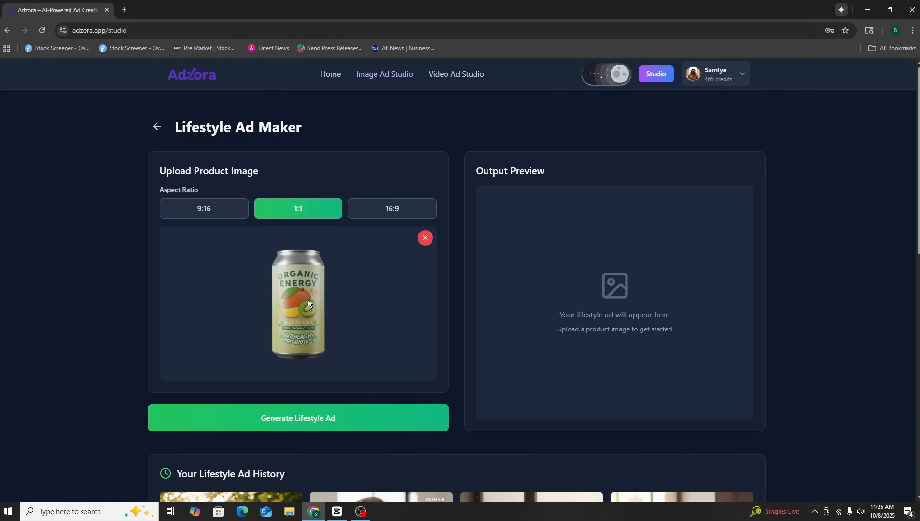
left_click(281, 424)
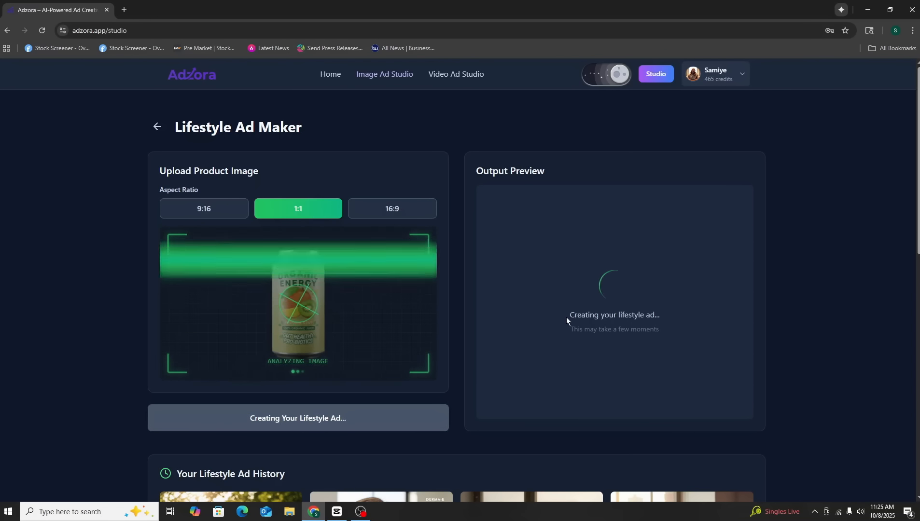
Examine the previously generated images in the lifestyle ad history.
scroll(566, 317, "down", 1)
scroll(566, 318, "down", 3)
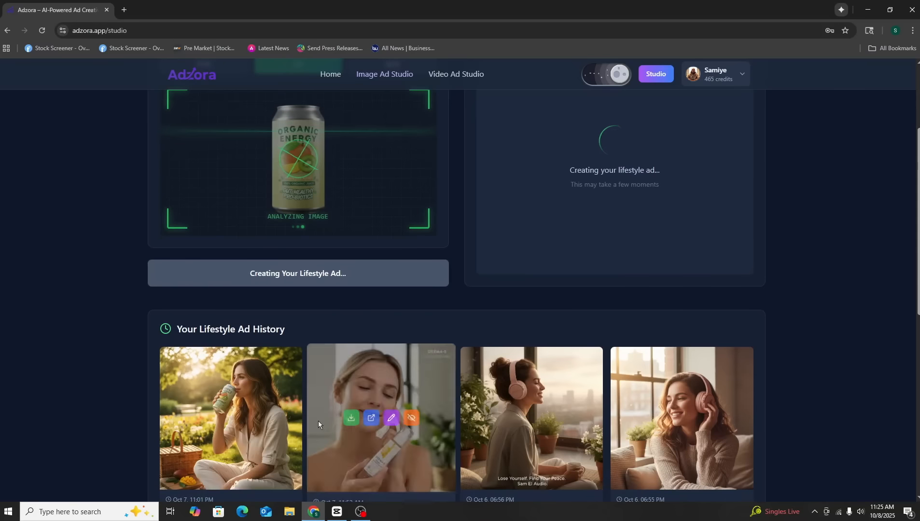
mouse_move(245, 420)
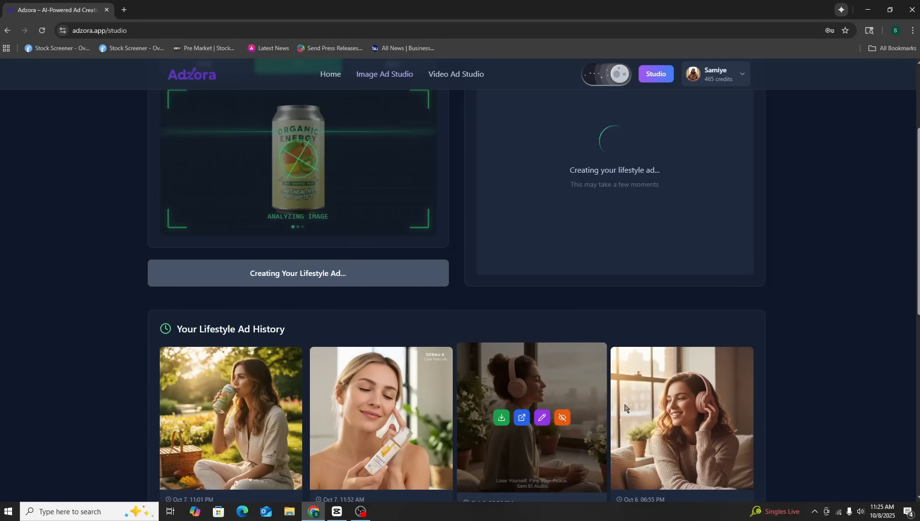
mouse_move(671, 415)
scroll(761, 458, "up", 3)
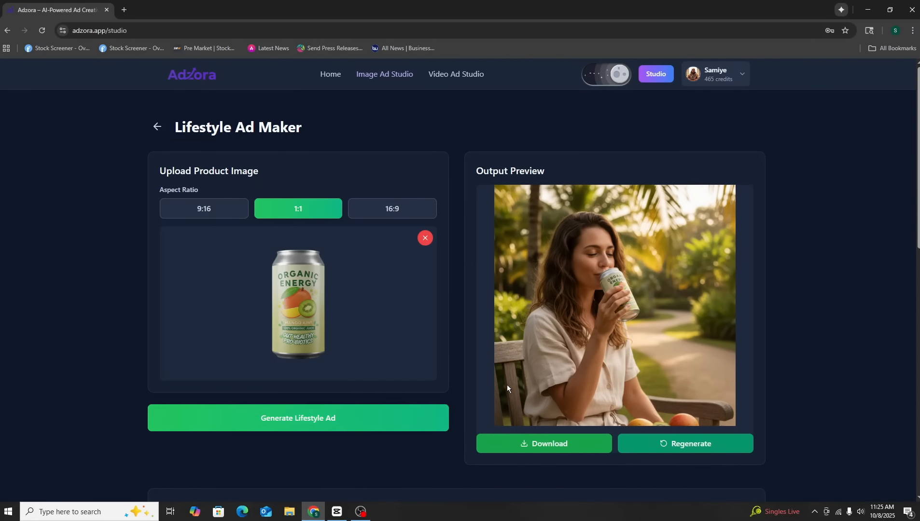
Inspect a generated Organic Energy lifestyle ad at full size and return to the Lifestyle Ad Maker's output preview.
scroll(388, 376, "down", 4)
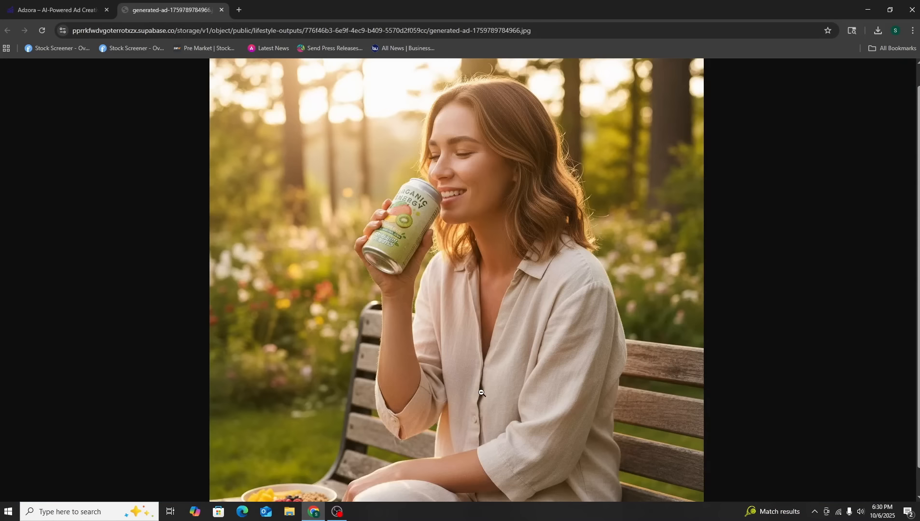
left_click(481, 393)
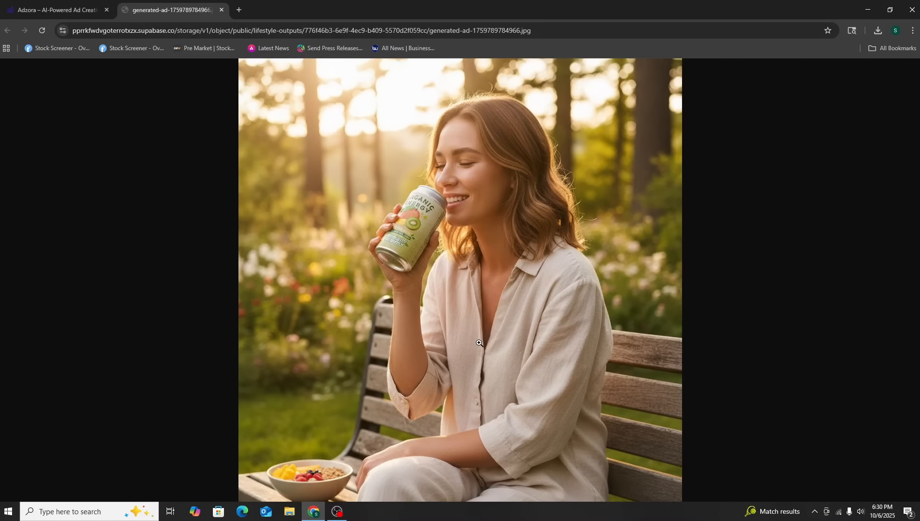
left_click(66, 11)
scroll(406, 411, "up", 5)
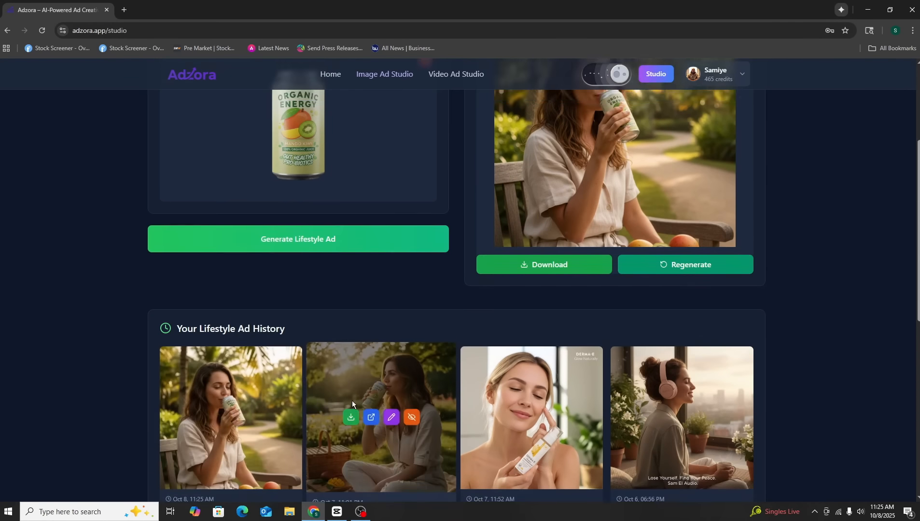
scroll(352, 400, "up", 5)
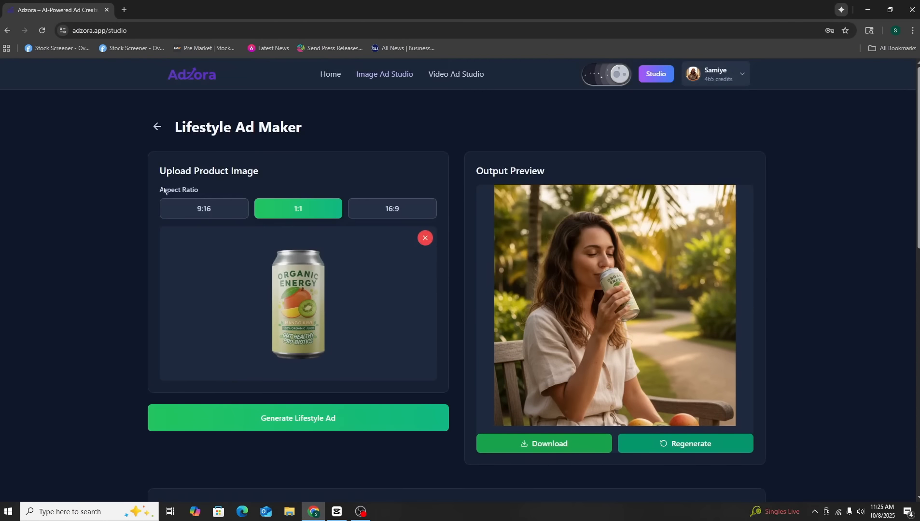
Leave the Lifestyle Ad Maker, open the Ad Cloner and look at its generated image history.
left_click(157, 127)
left_click(476, 257)
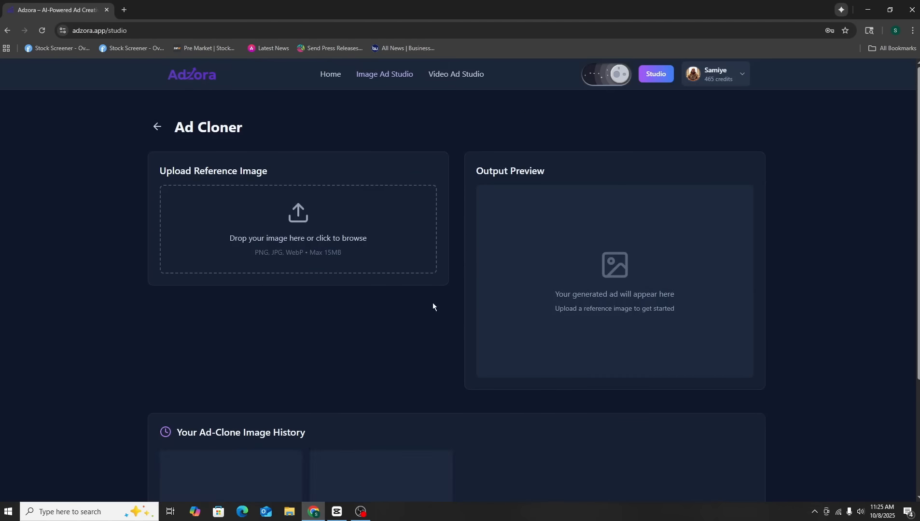
scroll(277, 312, "down", 3)
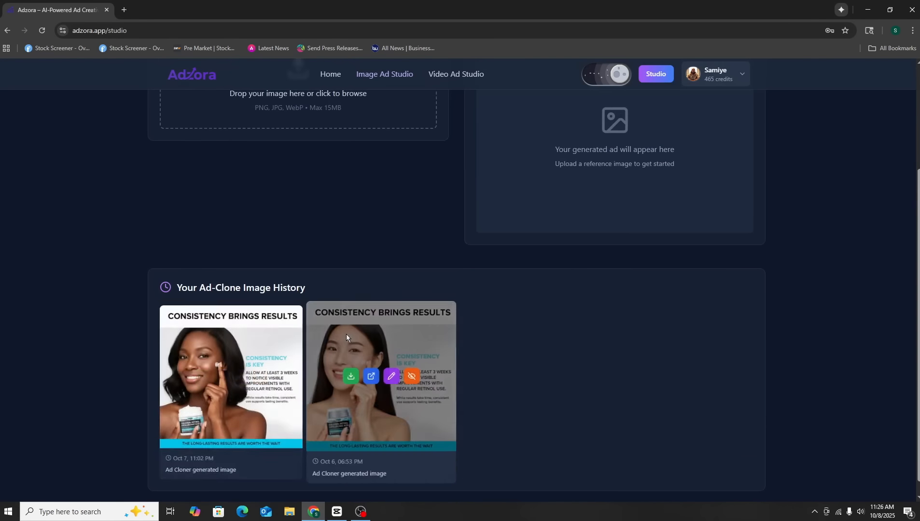
Upload the "Consistency Brings Results" skincare ad from the Desktop as the Ad Cloner's reference image.
scroll(346, 334, "up", 3)
left_click(302, 234)
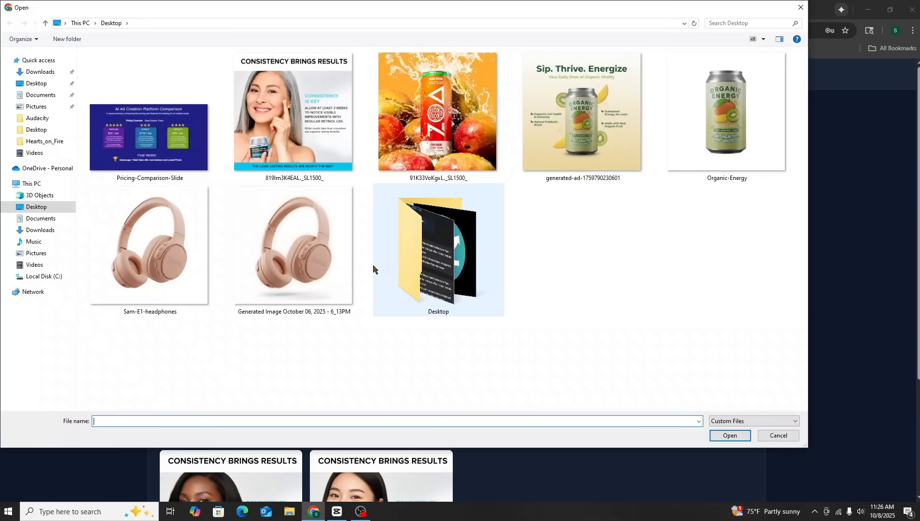
left_click(326, 147)
left_click(730, 436)
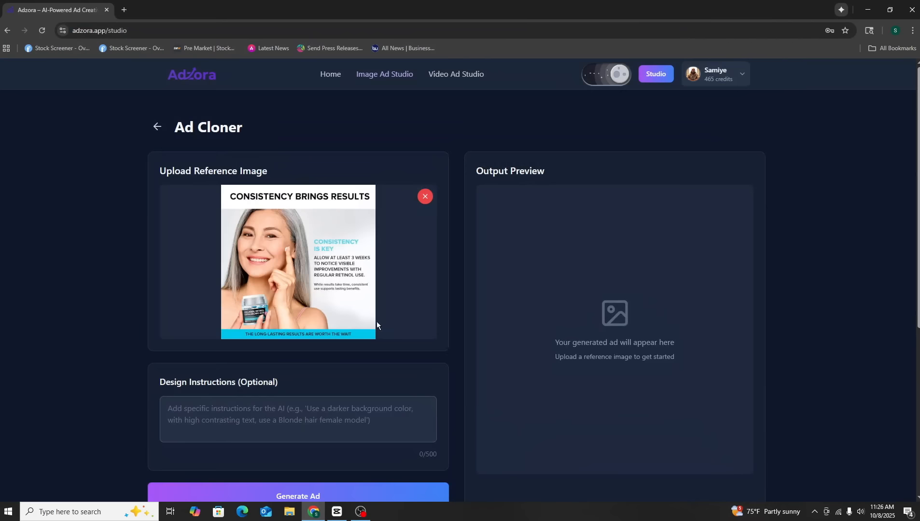
Enter the design instruction "replace the woman with a Black female" and generate the cloned ad.
left_click(230, 413)
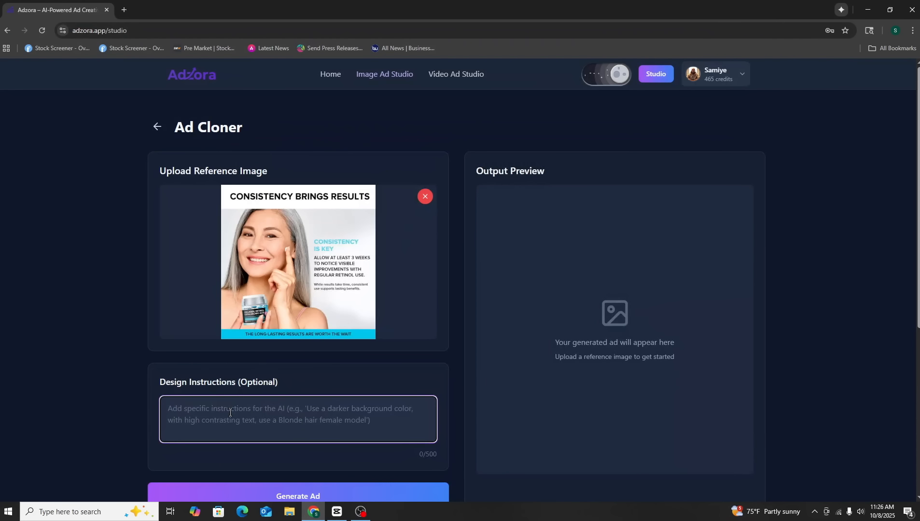
type("rep")
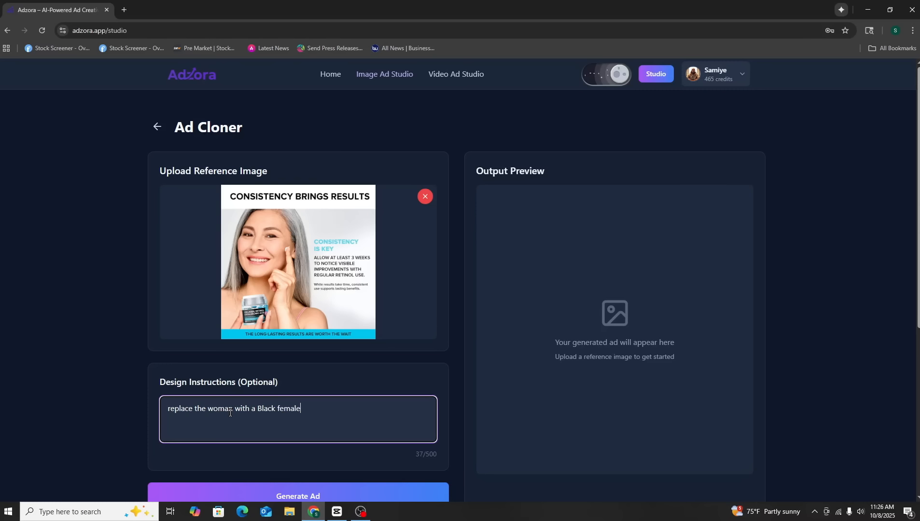
scroll(343, 238, "down", 2)
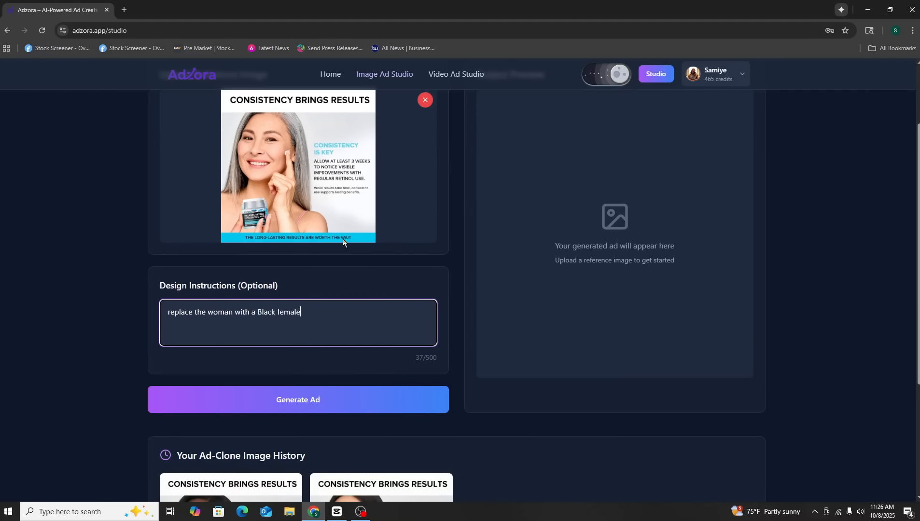
scroll(248, 272, "up", 2)
left_click(300, 494)
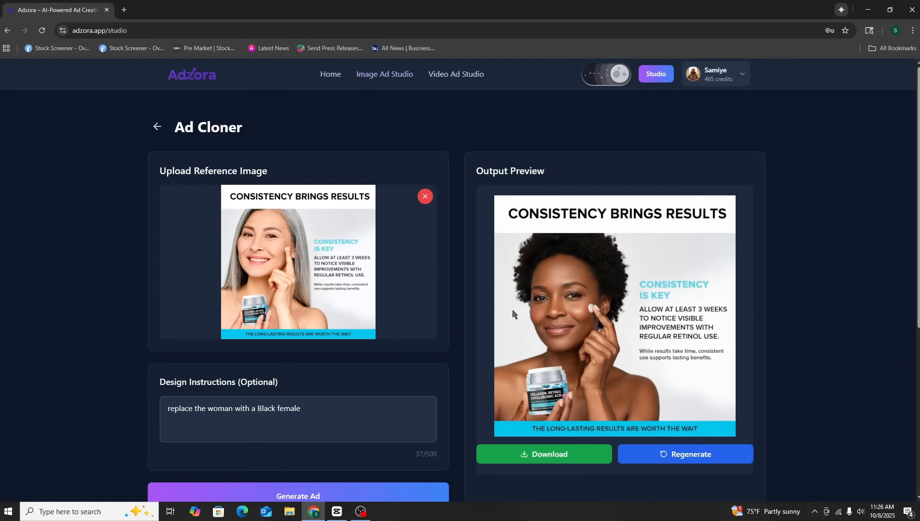
Inspect the newly generated cloned ad at full size from the Ad-Clone history and return to the Ad Cloner.
scroll(512, 314, "down", 1)
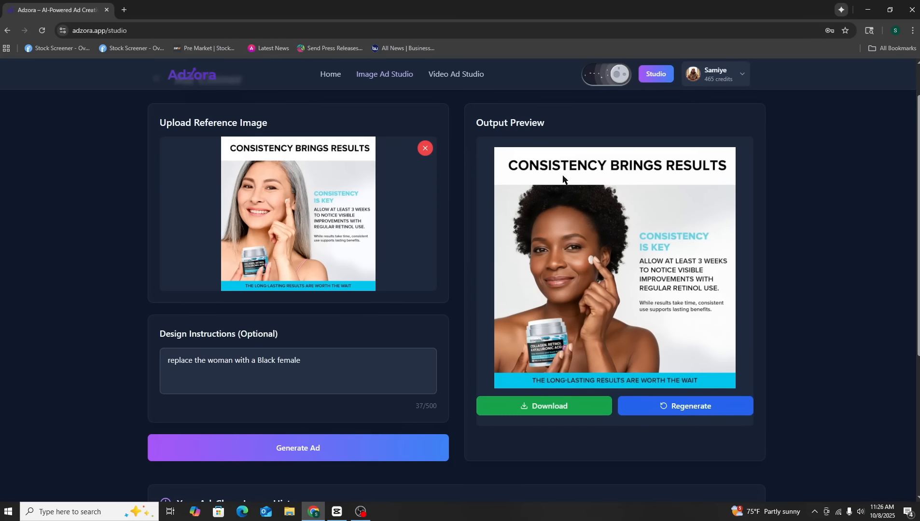
scroll(265, 335, "down", 5)
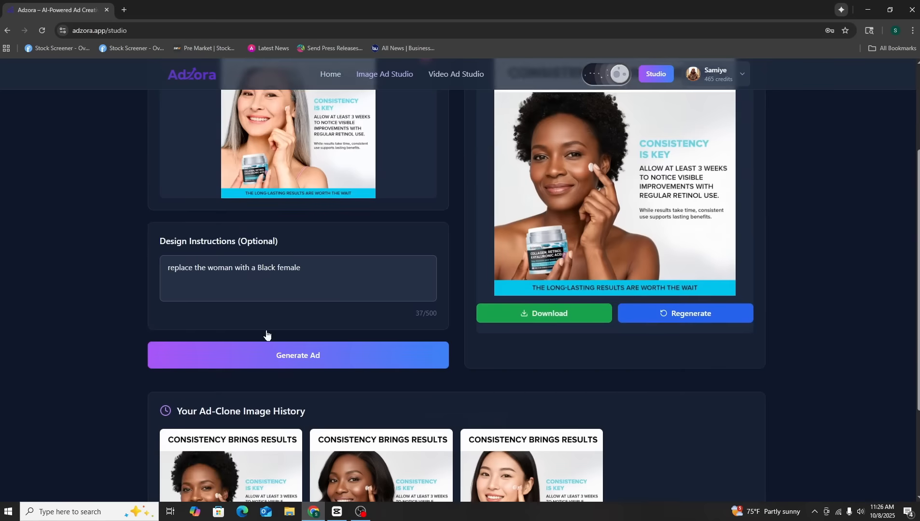
left_click(220, 361)
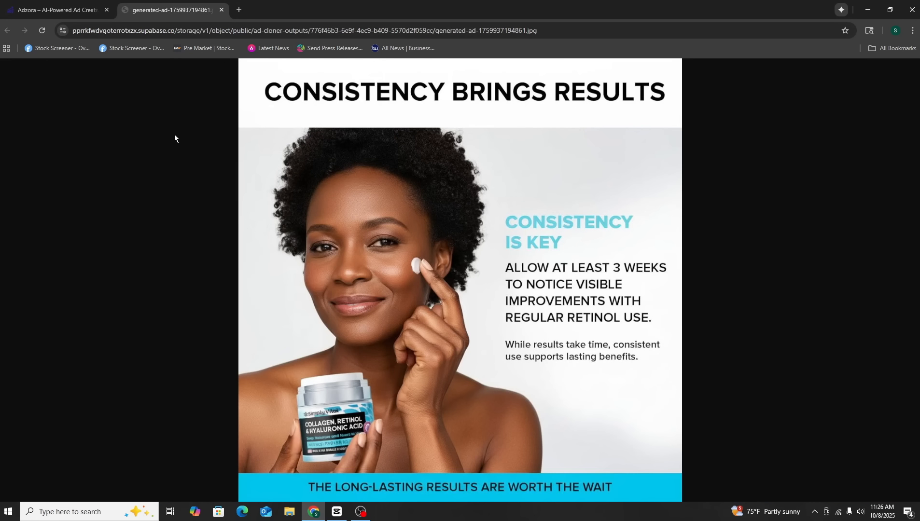
left_click(76, 14)
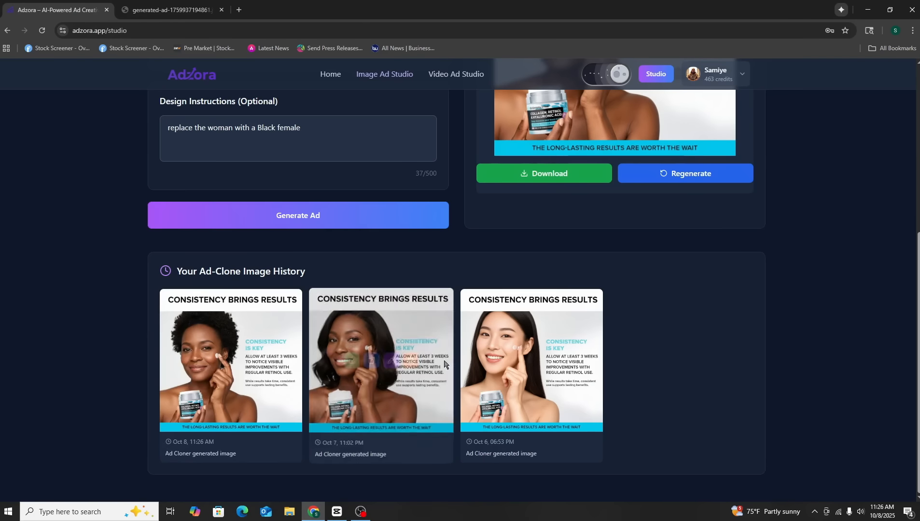
View the Oct 6 cloned ad at full size from the Ad-Clone history and return to the Ad Cloner.
scroll(431, 429, "up", 5)
scroll(431, 428, "up", 1)
scroll(634, 398, "down", 4)
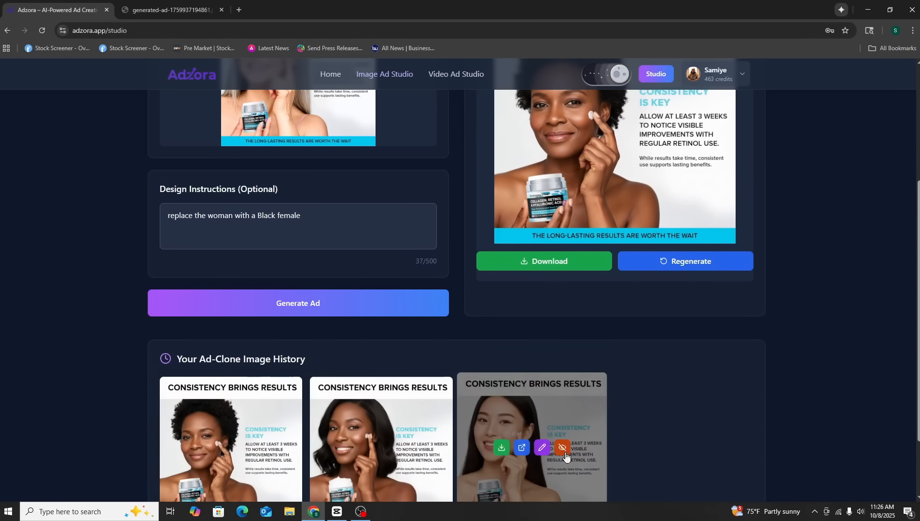
scroll(545, 382, "down", 2)
left_click(523, 361)
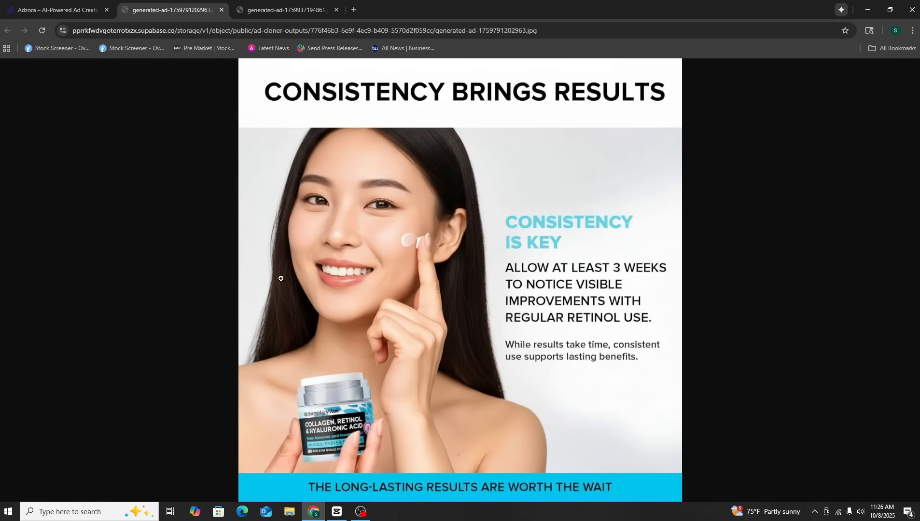
left_click(58, 9)
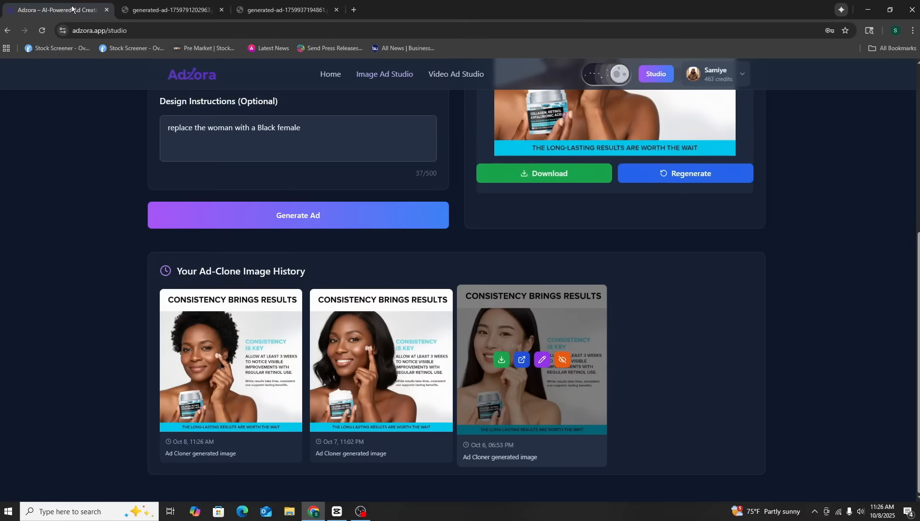
Leave the Ad Cloner and open the Done For You Ad Maker.
scroll(378, 437, "up", 6)
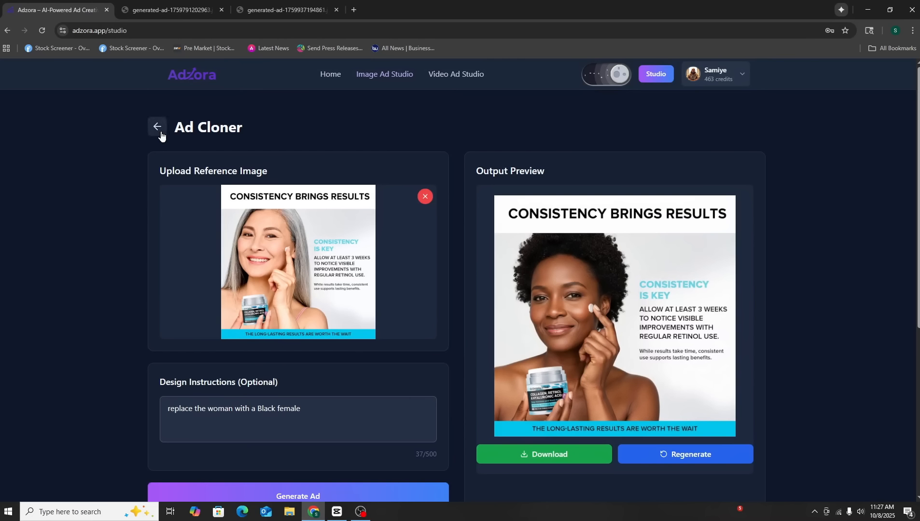
left_click_drag(170, 131, 244, 136)
left_click(279, 133)
left_click(157, 127)
scroll(337, 339, "down", 2)
left_click(304, 342)
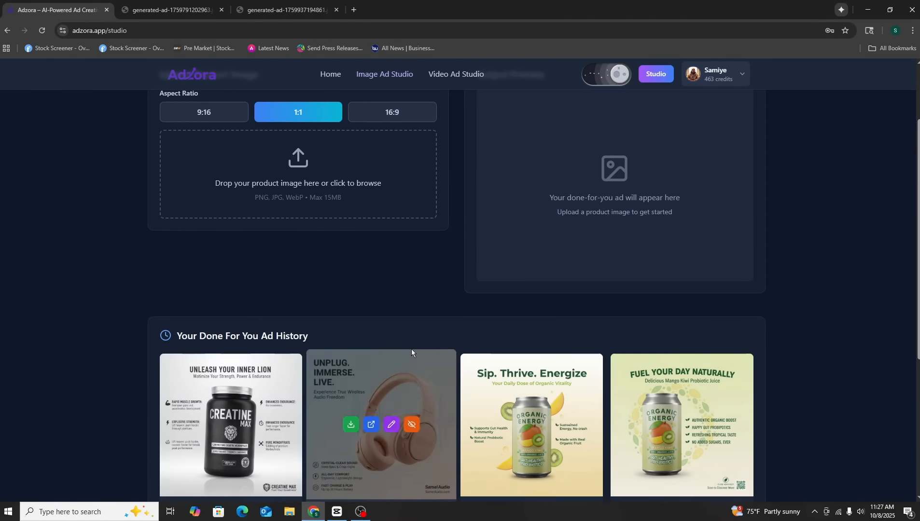
View the Creatine Max and "Sip. Thrive. Energize" ads from the Done For You history at full size.
scroll(580, 350, "down", 4)
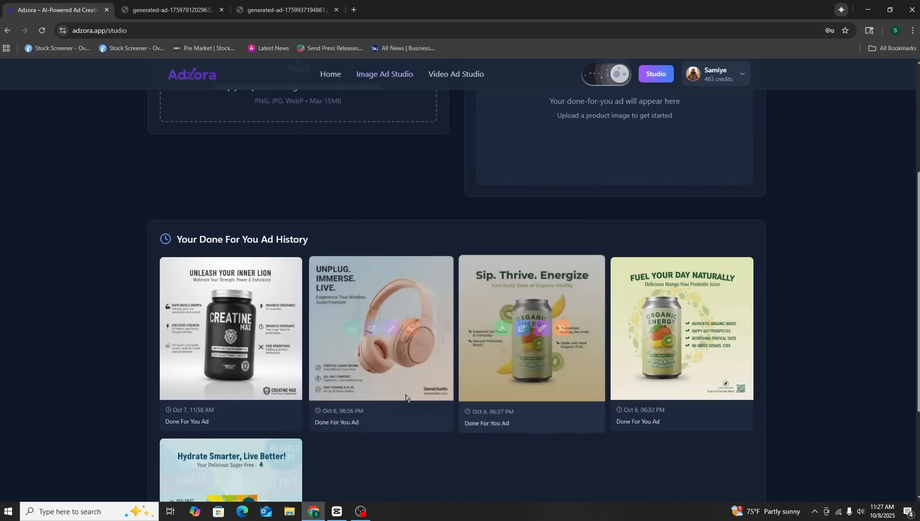
left_click(221, 329)
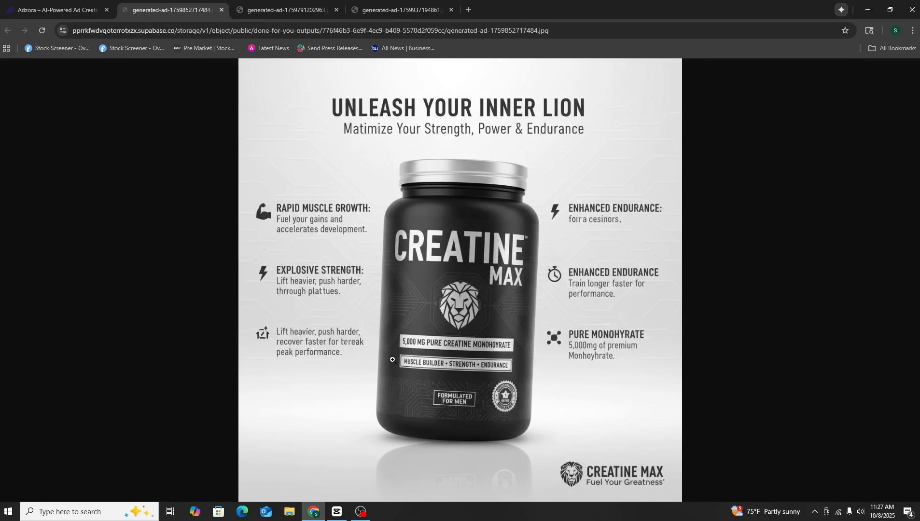
left_click(56, 10)
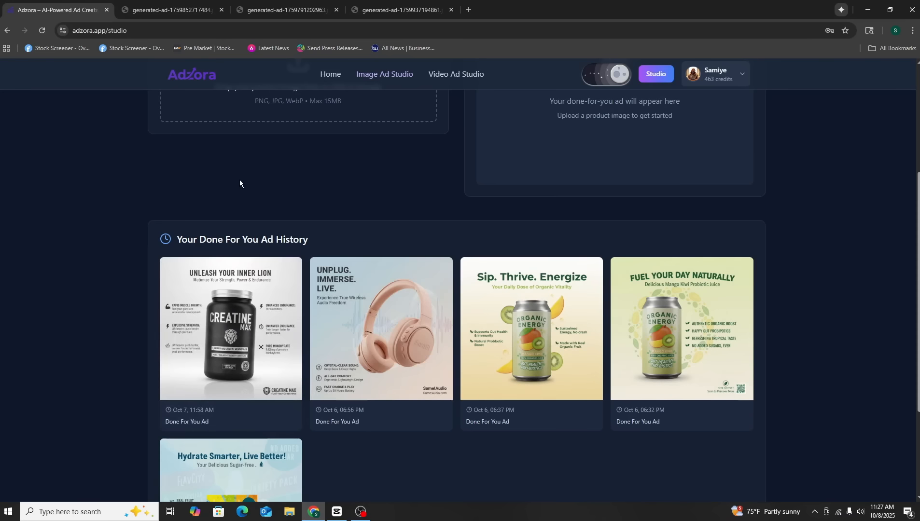
mouse_move(554, 348)
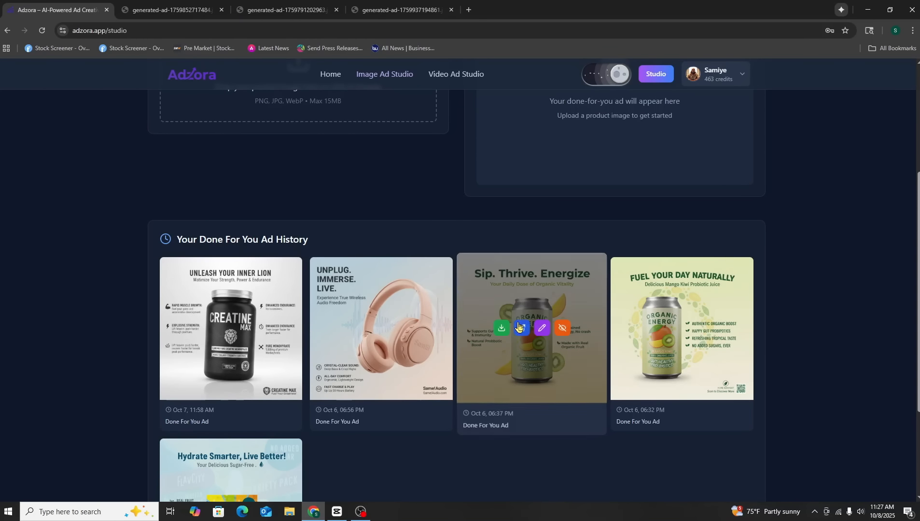
left_click(522, 329)
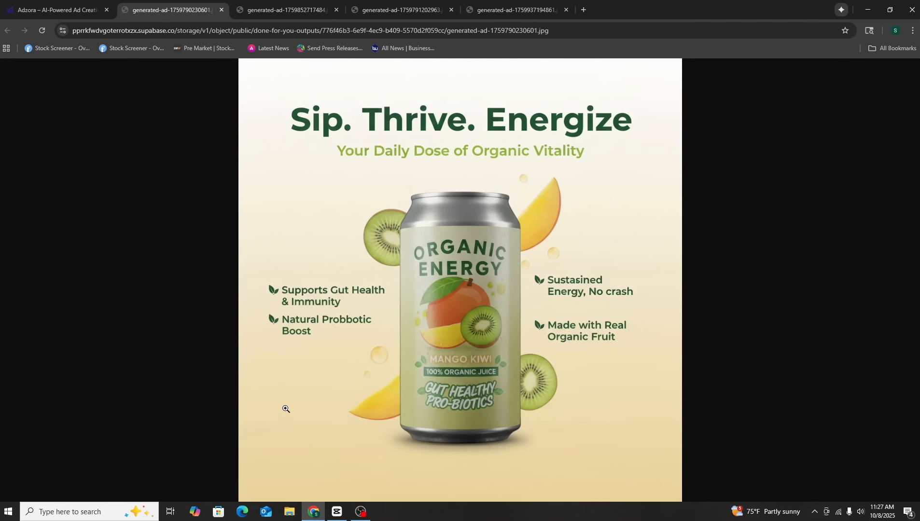
left_click(56, 9)
View the "Hydrate Smarter, Live Better!" ad from the Done For You history at full size and return to the ad maker.
scroll(393, 296, "down", 4)
scroll(387, 355, "down", 2)
left_click(221, 366)
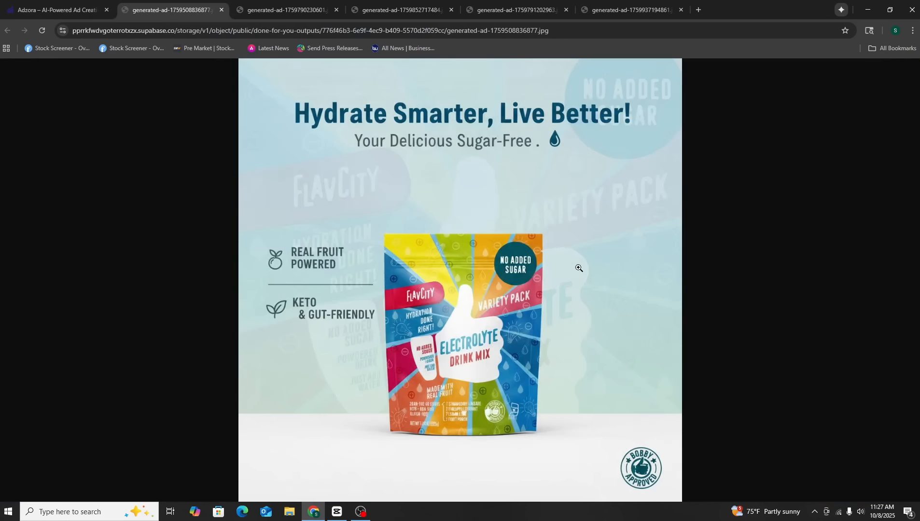
left_click(63, 9)
Upload the Organic-Energy product image and generate a Done For You ad with the 1:1 aspect ratio.
scroll(272, 340, "up", 7)
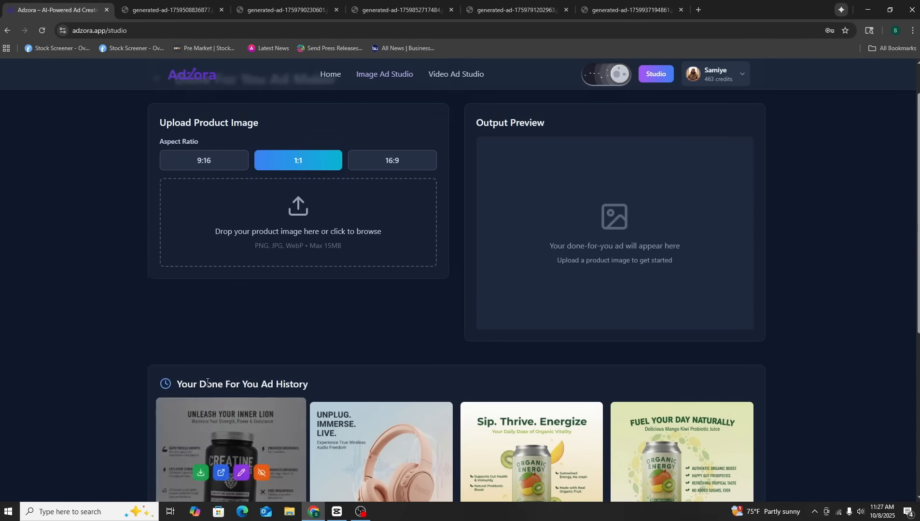
left_click(304, 273)
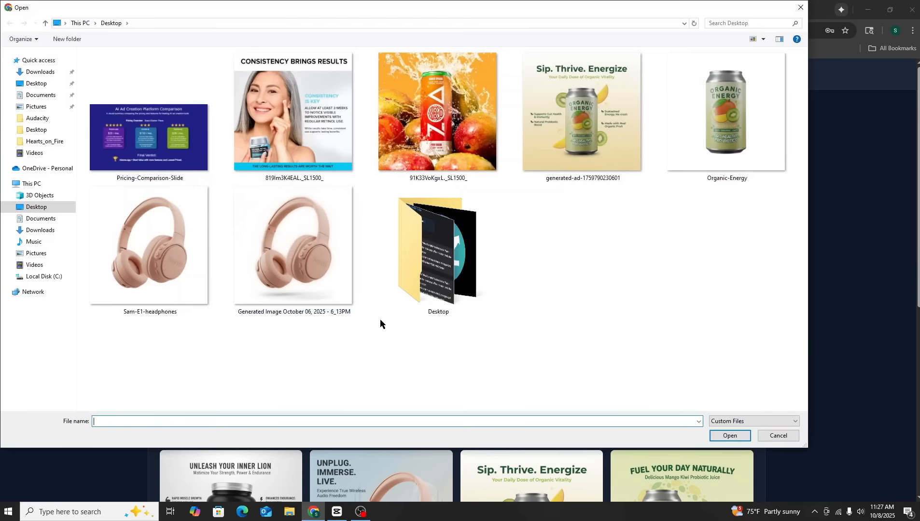
left_click(691, 141)
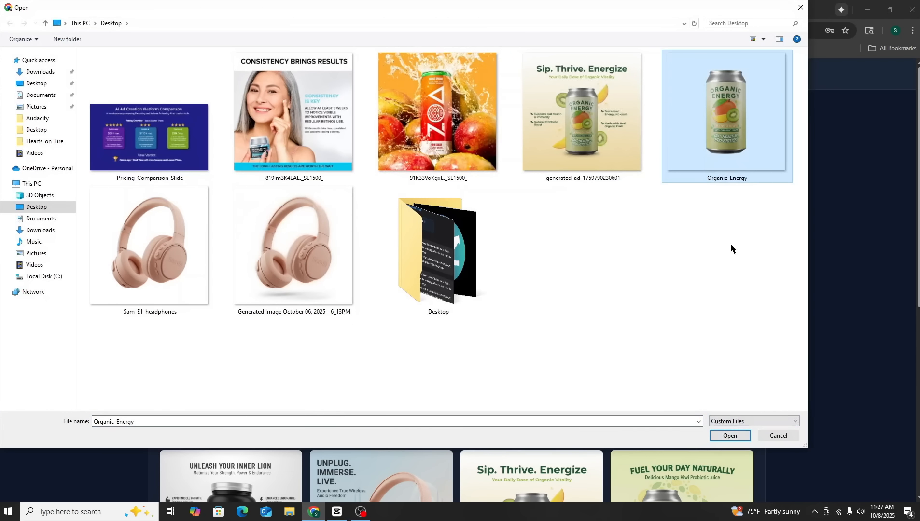
left_click(729, 436)
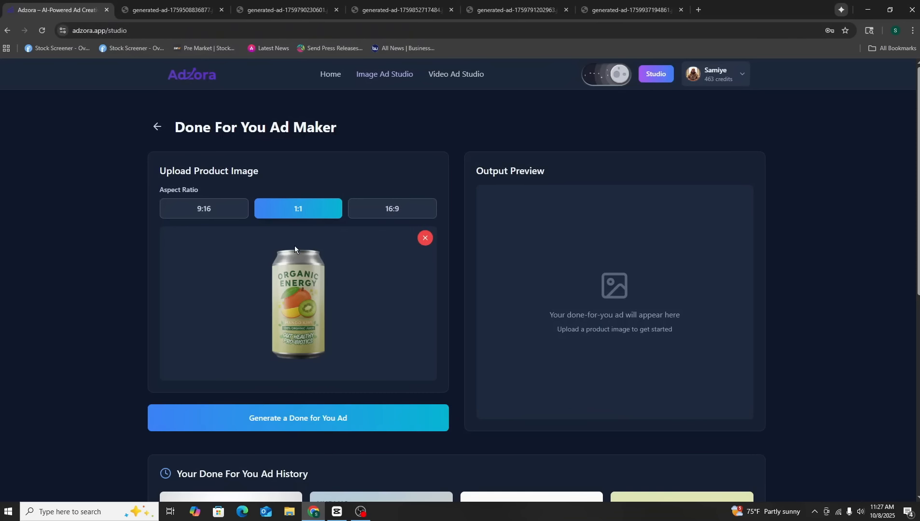
left_click(304, 418)
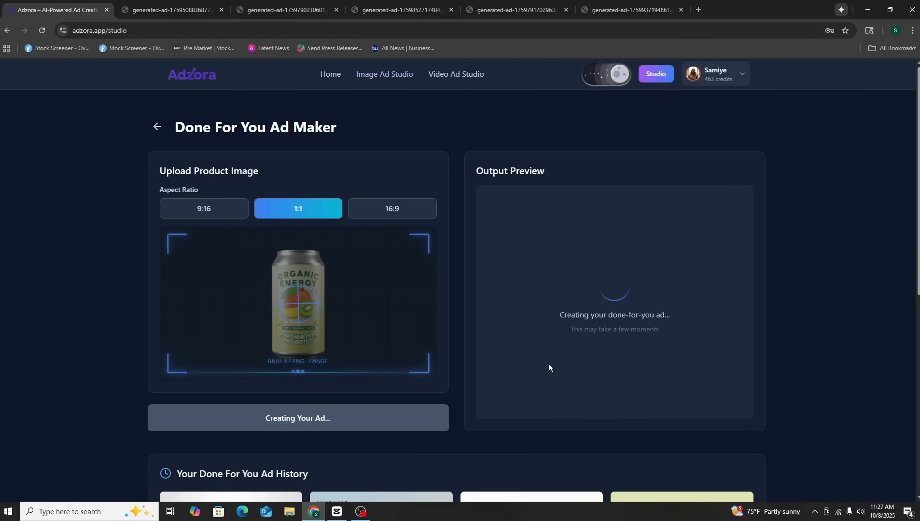
scroll(550, 363, "down", 1)
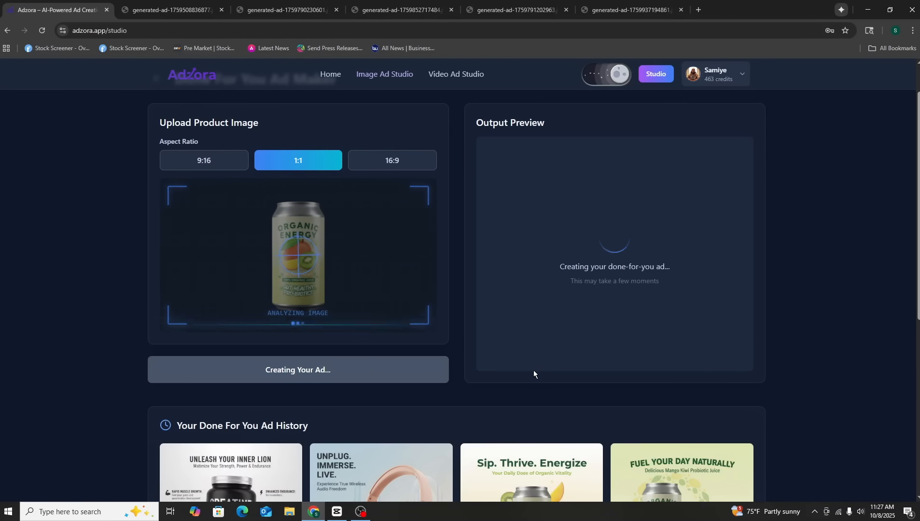
scroll(534, 370, "up", 1)
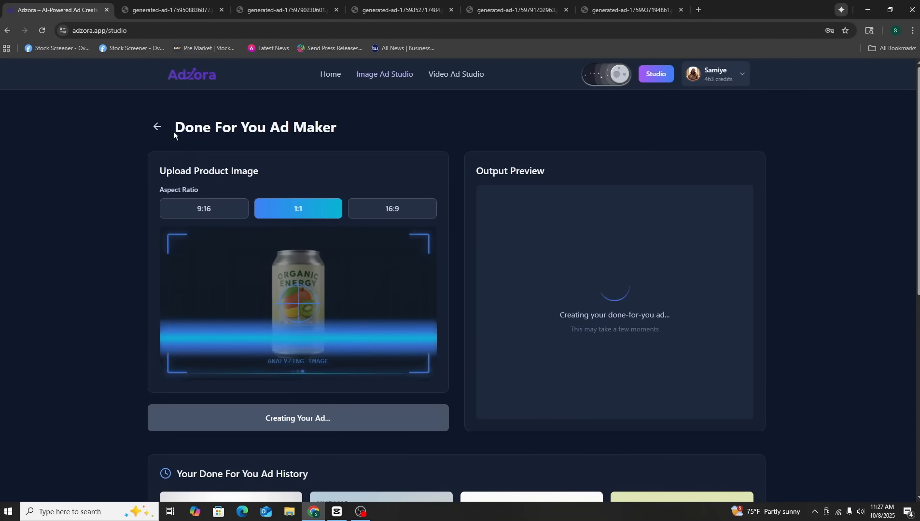
left_click_drag(183, 128, 357, 131)
left_click(357, 132)
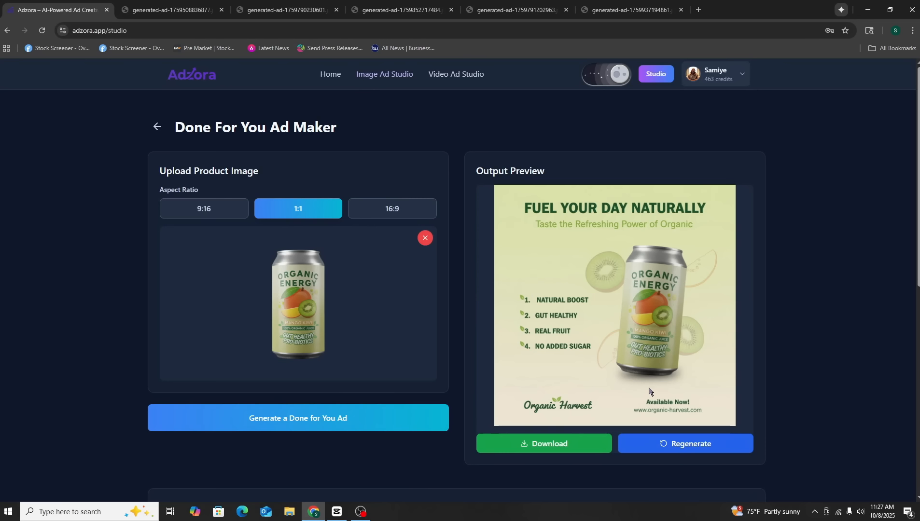
Inspect the new "Fuel Your Day Naturally" ad at full size and return to the Done For You Ad Maker.
scroll(586, 372, "down", 5)
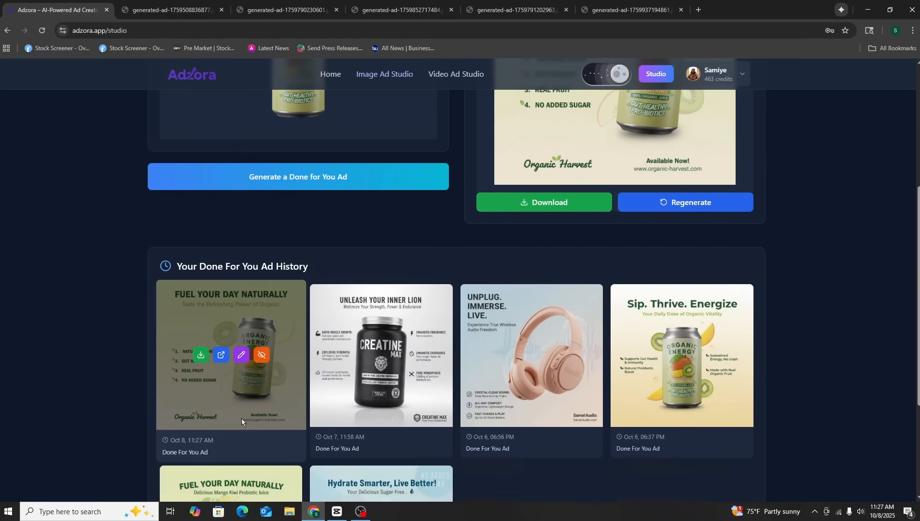
left_click(229, 356)
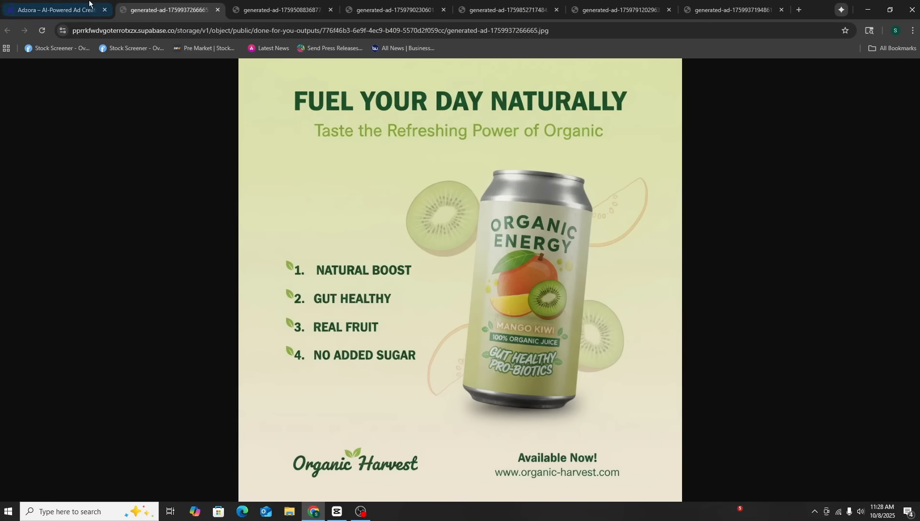
left_click(55, 10)
scroll(428, 433, "up", 1)
scroll(428, 432, "up", 5)
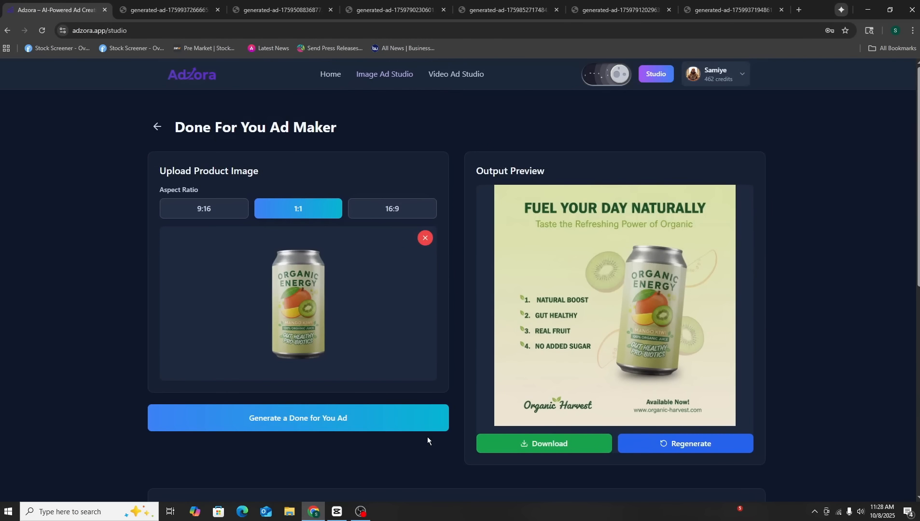
scroll(436, 471, "down", 2)
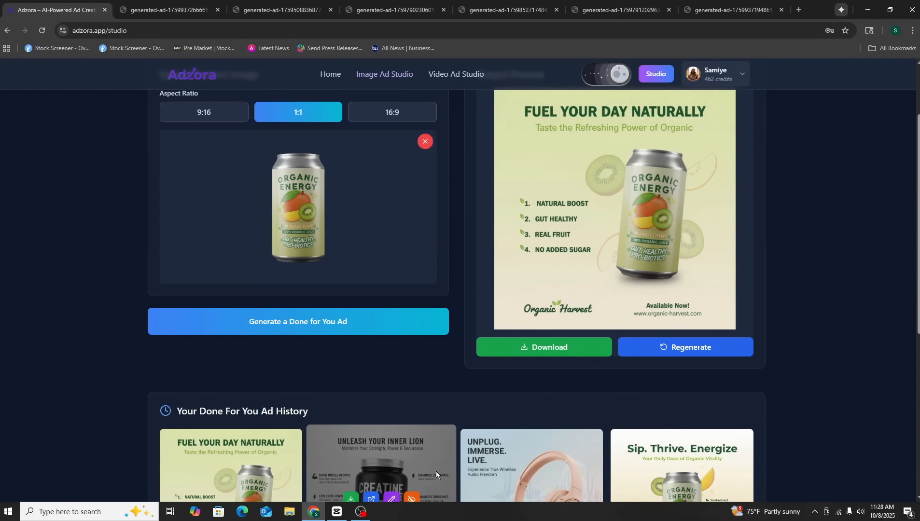
scroll(309, 391, "up", 1)
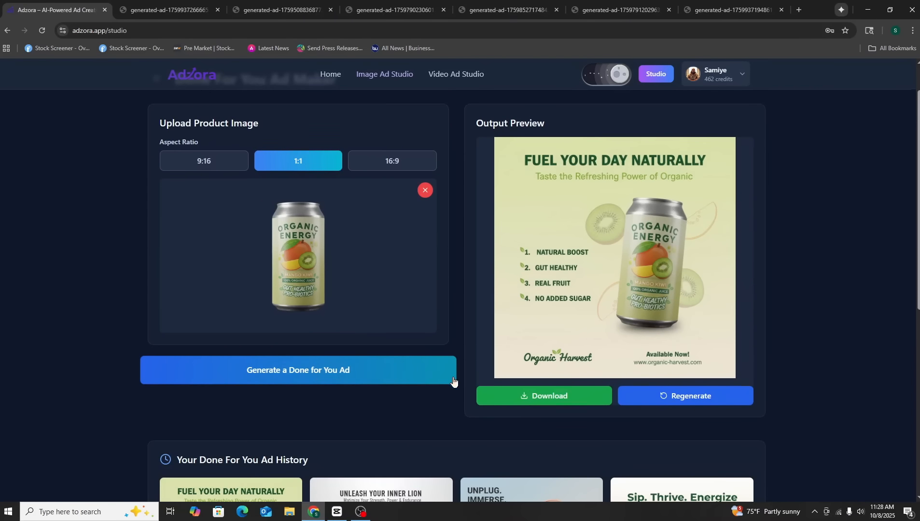
scroll(595, 385, "up", 1)
scroll(595, 385, "down", 4)
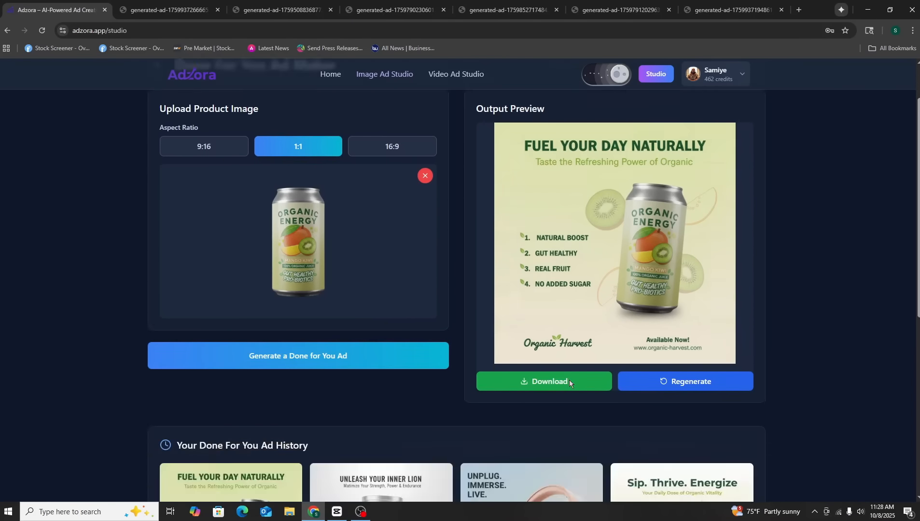
Open the newest "Fuel Your Day Naturally" ad from the Done For You Ad History for image editing.
mouse_move(248, 424)
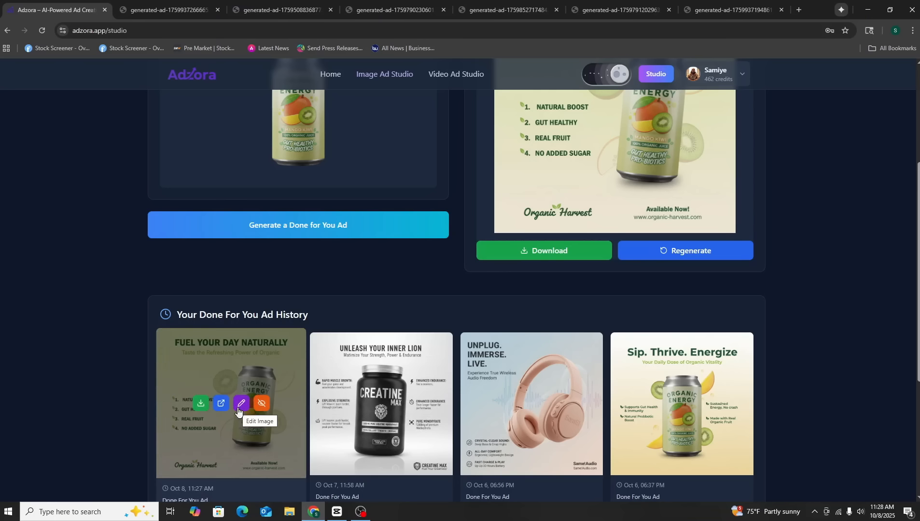
left_click(238, 408)
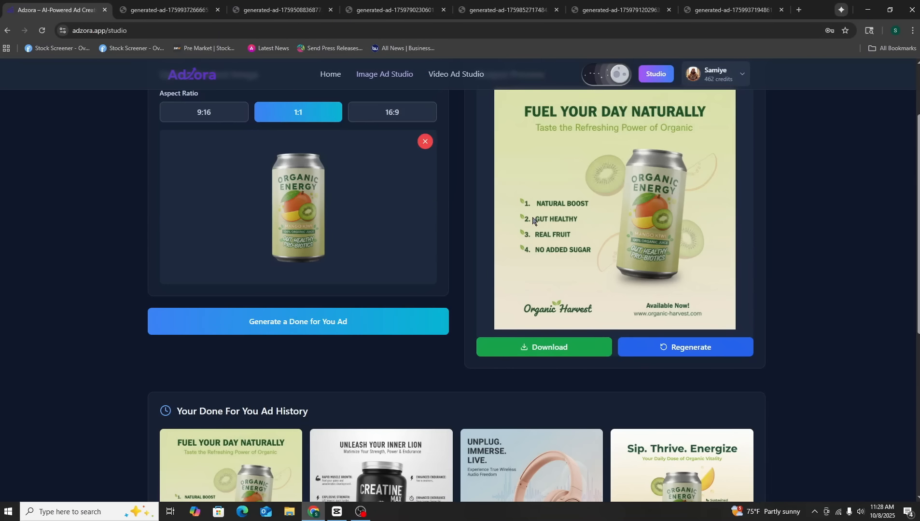
scroll(289, 362, "down", 3)
mouse_move(248, 365)
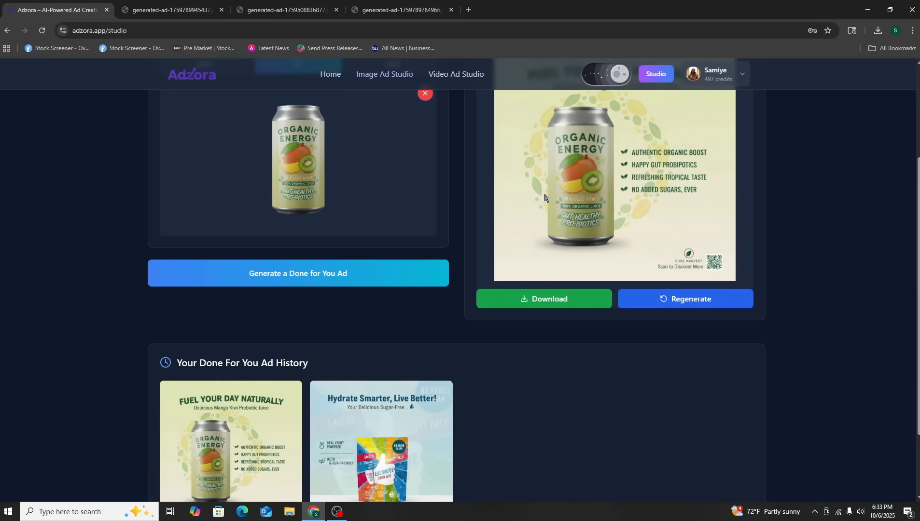
mouse_move(228, 447)
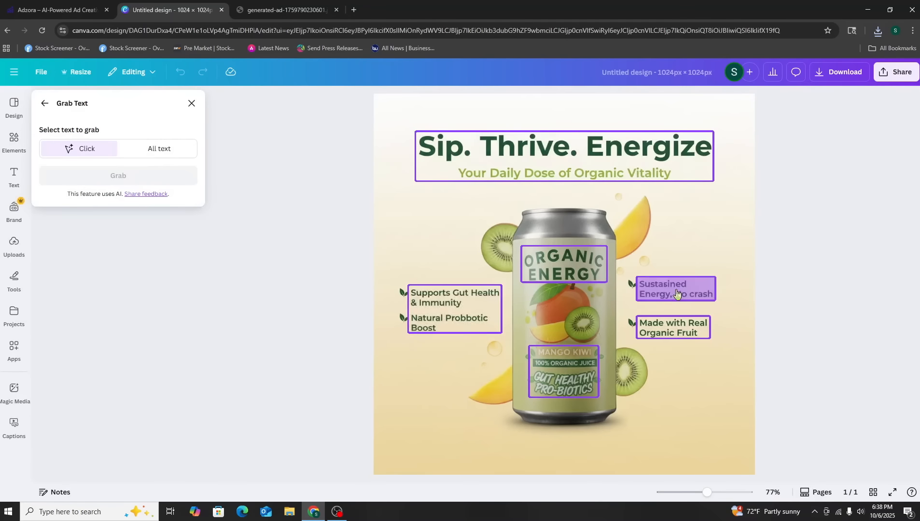
In Canva, grab the "Sip. Thrive. Energize" ad's benefit texts as editable text and correct the misspelled one to "Sustained Energy, No crash".
left_click(677, 293)
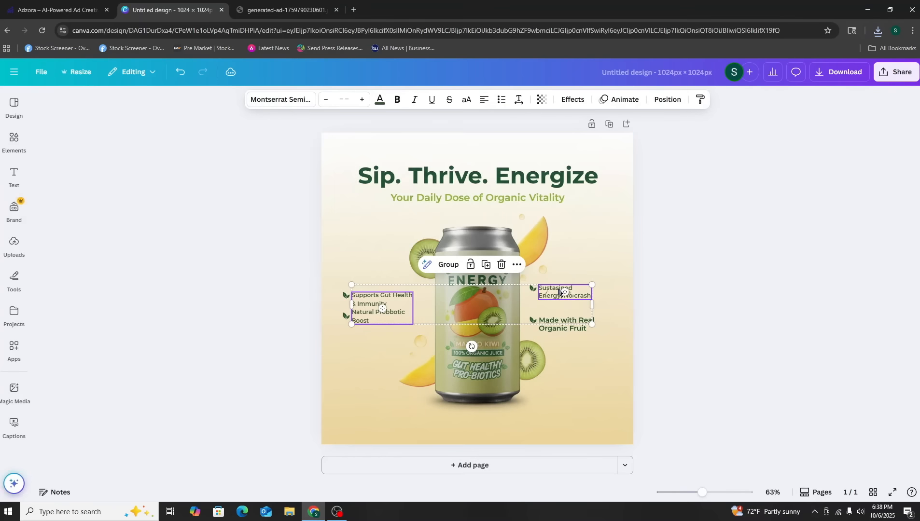
left_click(386, 313)
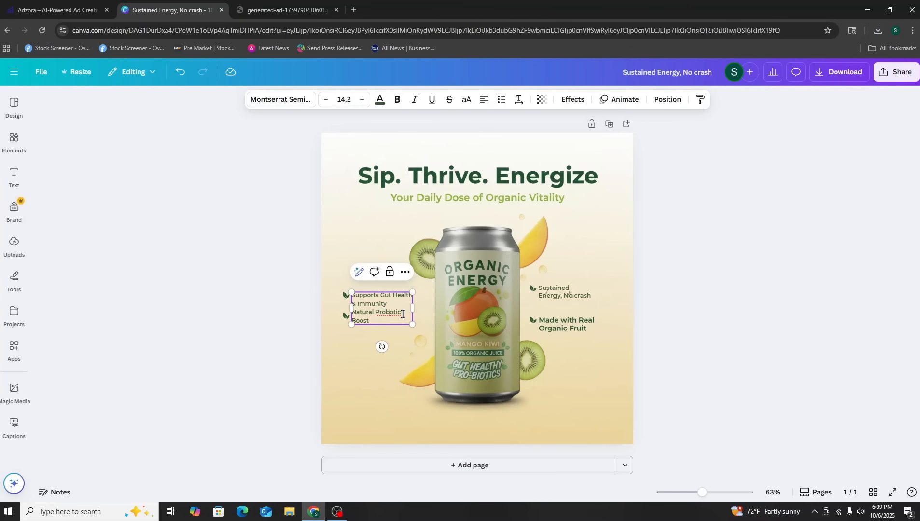
left_click(482, 434)
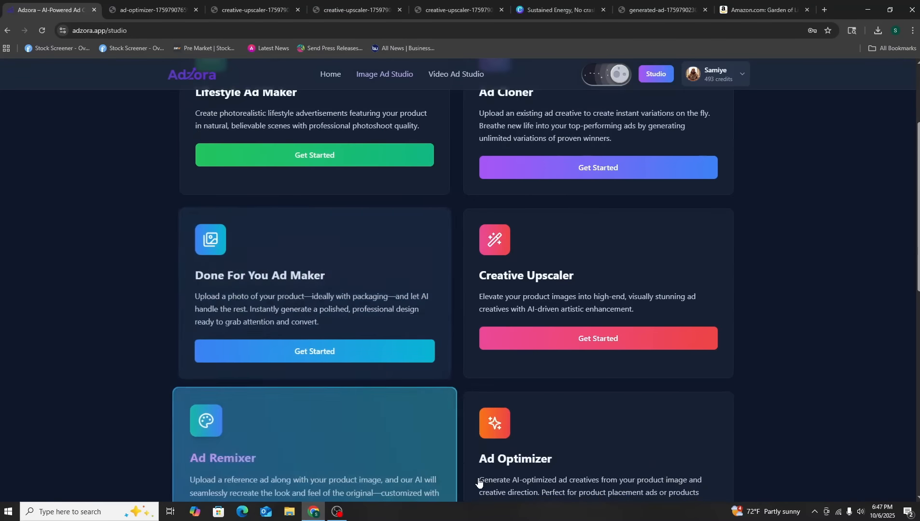
Open Adzora's Ad Remixer and upload the 91K33VoKgxL._SL1500_ image as the style reference.
scroll(479, 483, "down", 2)
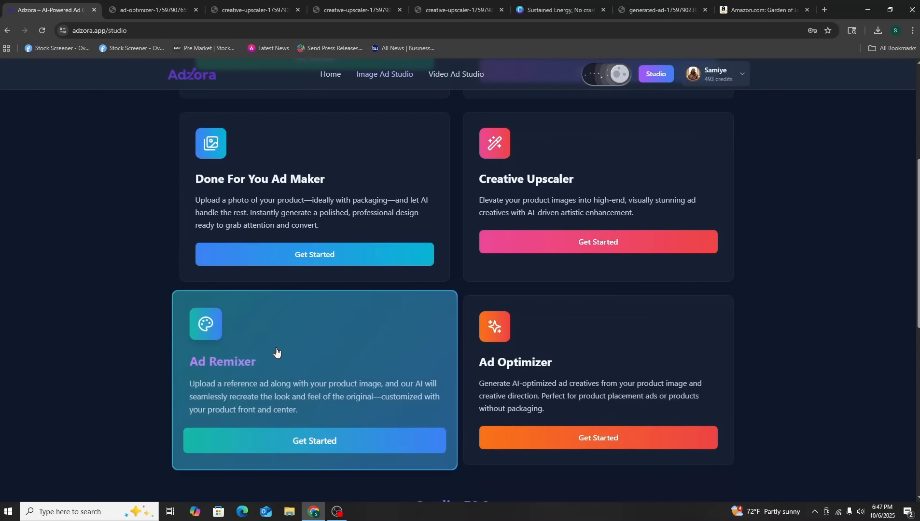
left_click(374, 395)
scroll(386, 404, "up", 3)
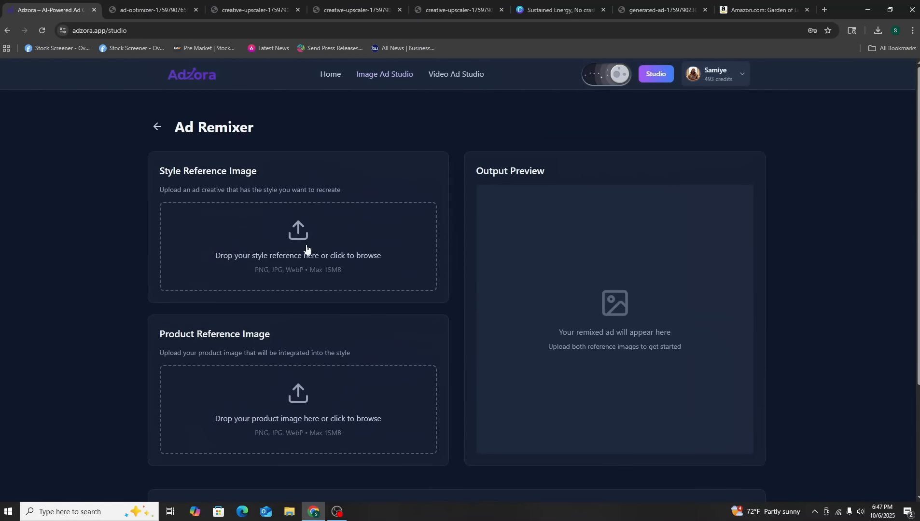
left_click(248, 226)
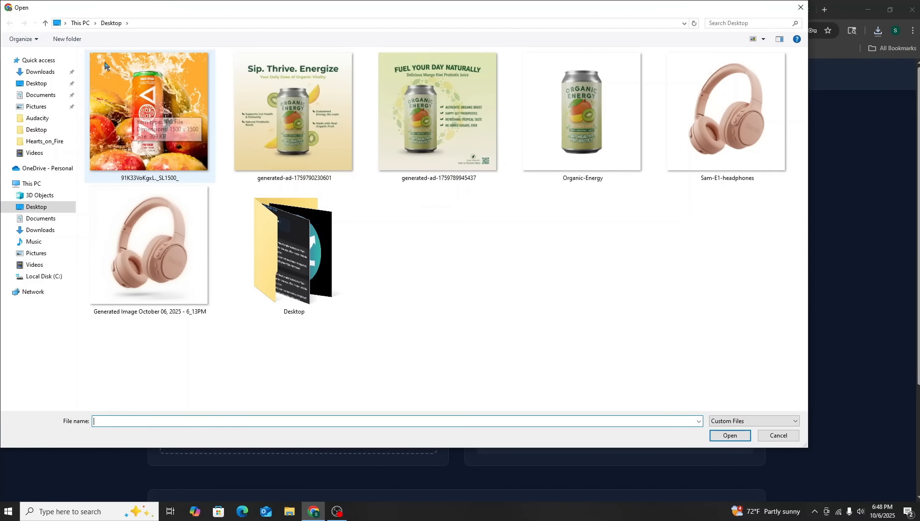
left_click(210, 152)
left_click(730, 436)
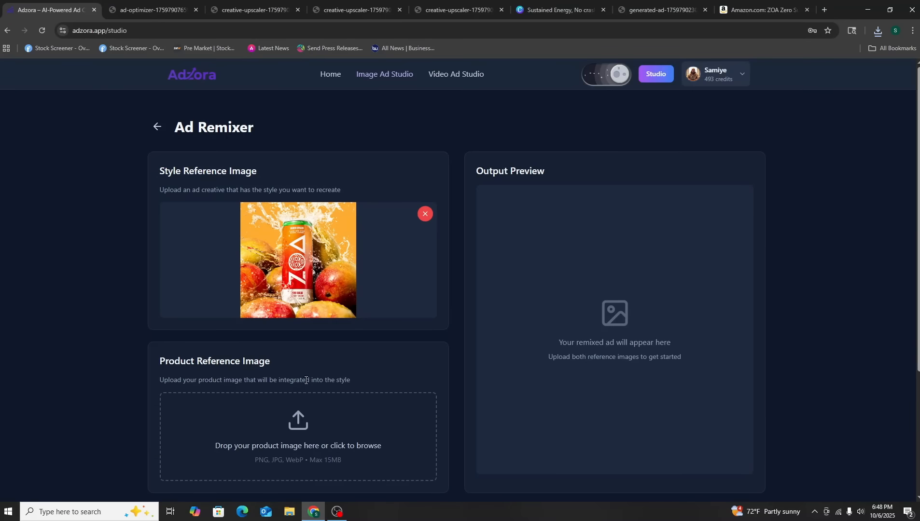
Upload the Organic-Energy image as the product reference and generate the remixed ad.
left_click(302, 429)
left_click(594, 131)
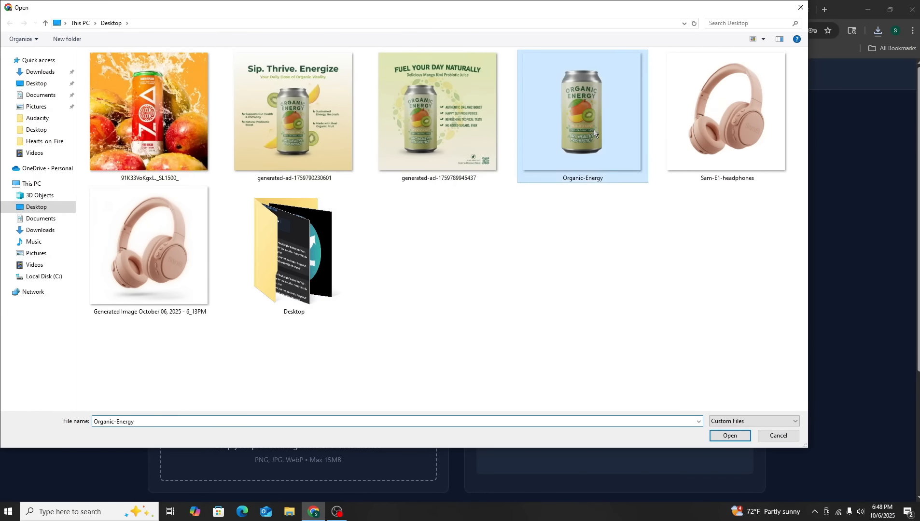
left_click(730, 436)
scroll(425, 415, "down", 2)
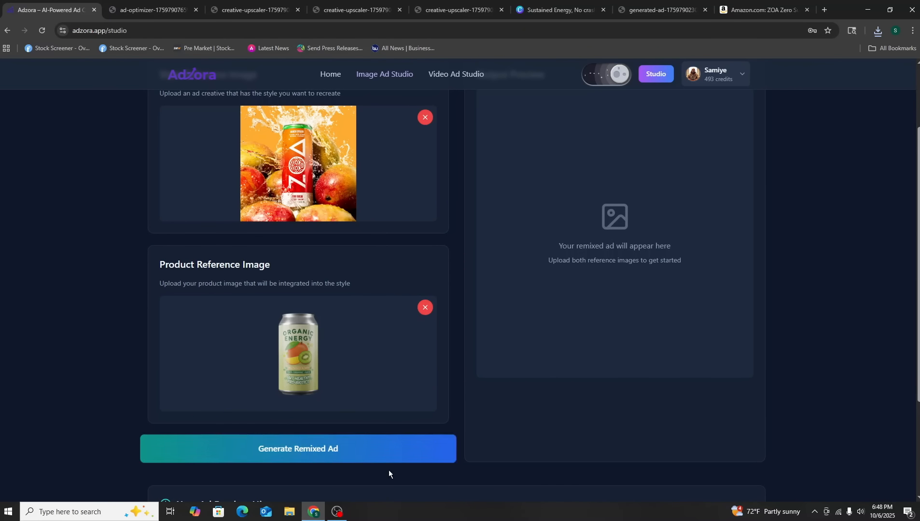
scroll(399, 426, "up", 1)
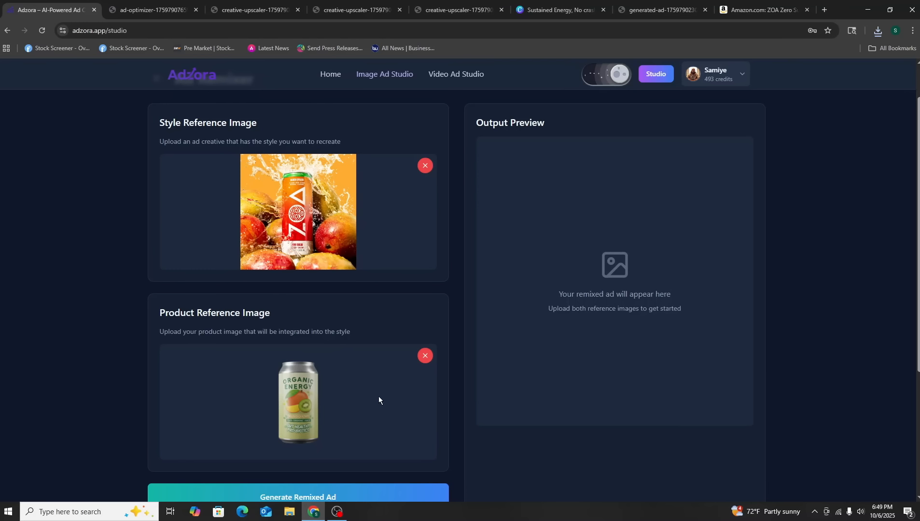
scroll(331, 413, "down", 2)
left_click(353, 412)
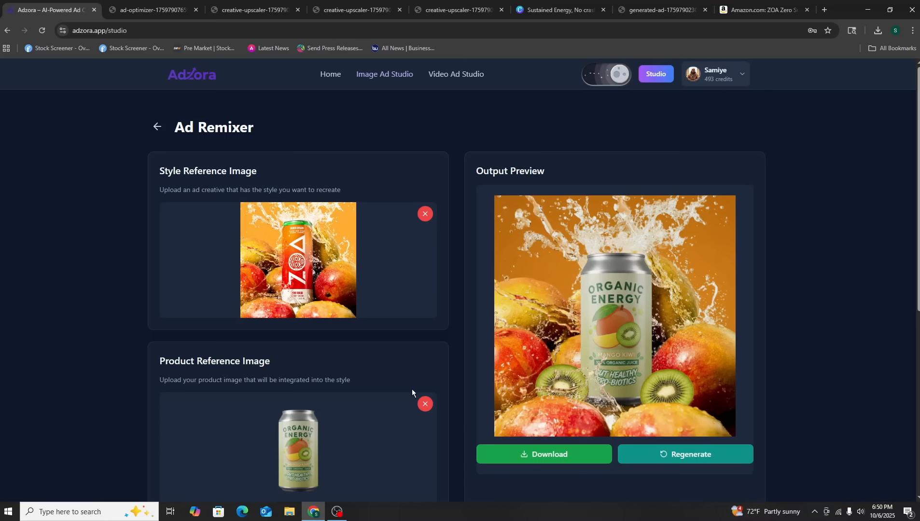
View the newest mango-splash ad from the Ad Remixer History at full size.
scroll(551, 401, "down", 7)
mouse_move(256, 394)
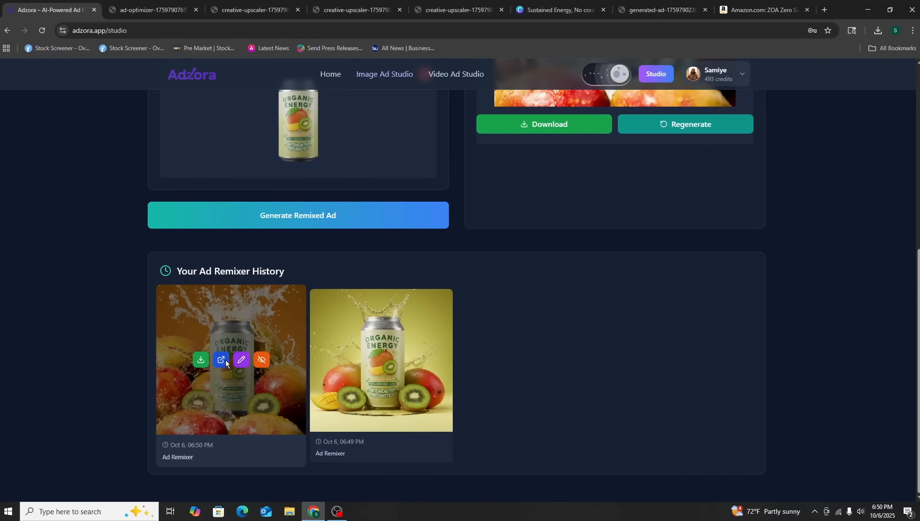
left_click(222, 360)
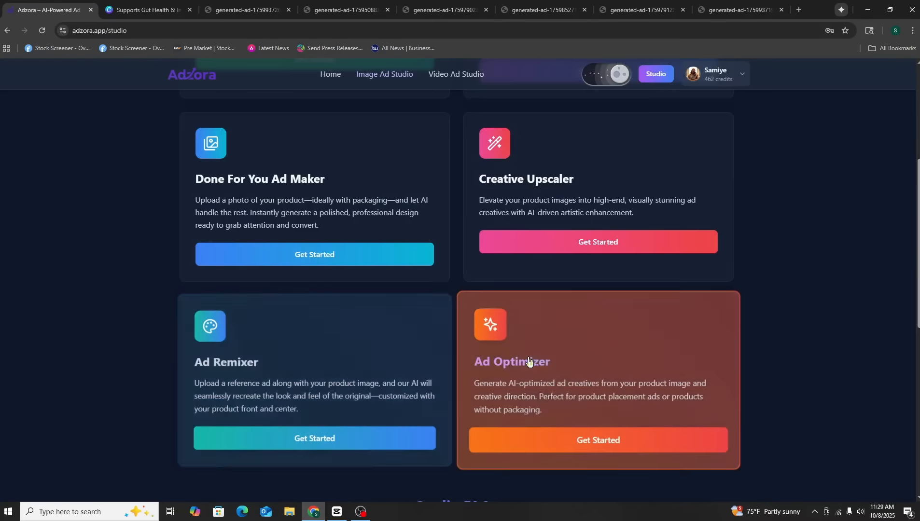
Open the Ad Optimizer and upload the Sam-E1-headphones product image.
left_click(527, 363)
scroll(270, 277, "up", 3)
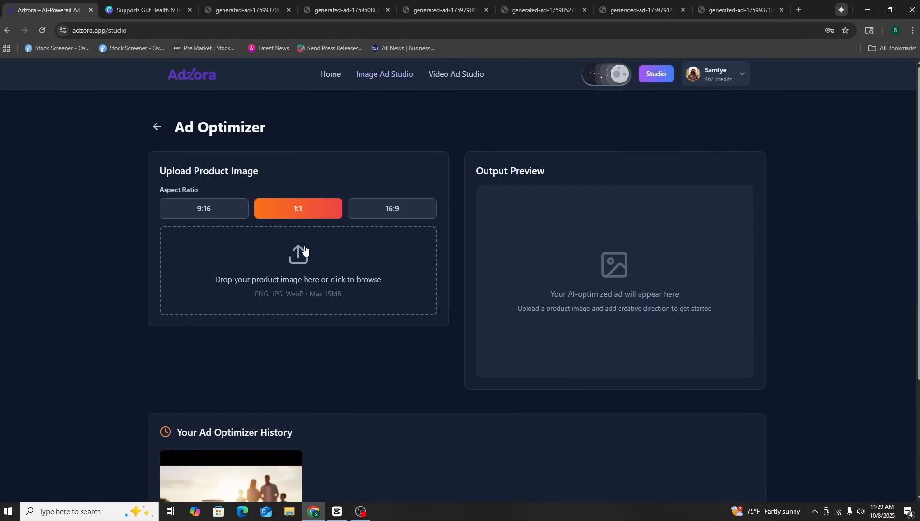
left_click(323, 299)
left_click(182, 237)
left_click(727, 437)
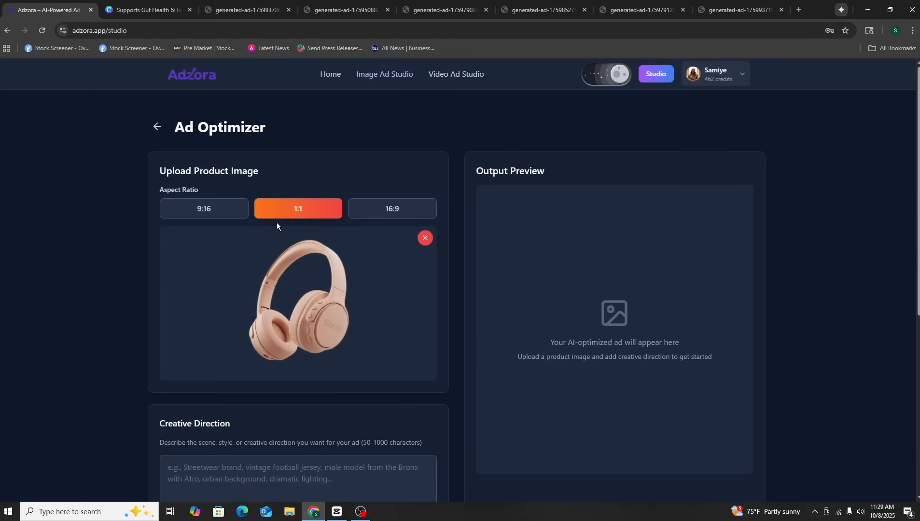
Enter the creative direction "A woman wearing the headphones while jogging down a busy street." and generate the AI optimized ad.
scroll(357, 285, "down", 2)
left_click(301, 361)
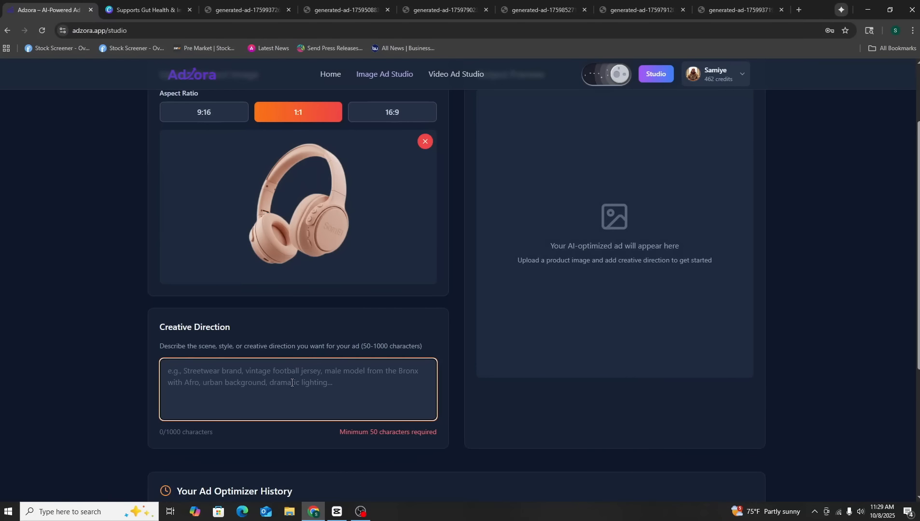
type("A woman")
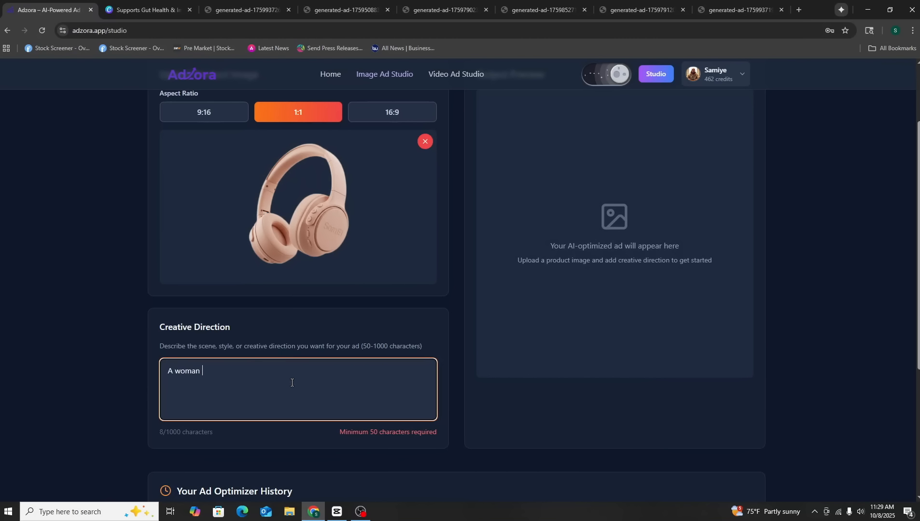
type(" wearing the headphones while jogging")
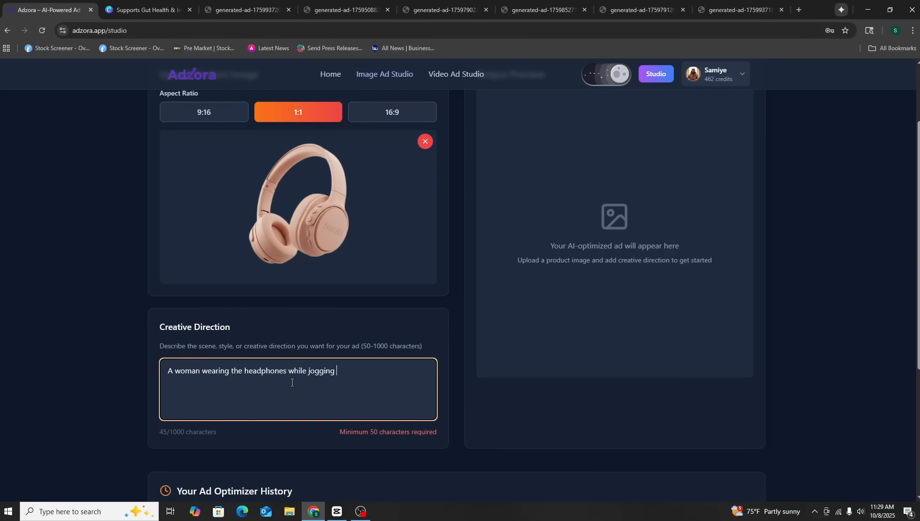
type(" a busy street.")
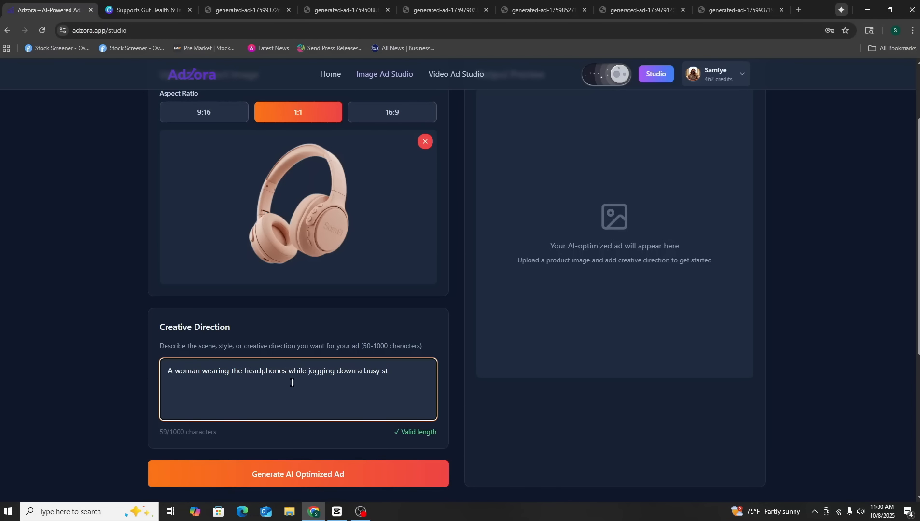
left_click(297, 481)
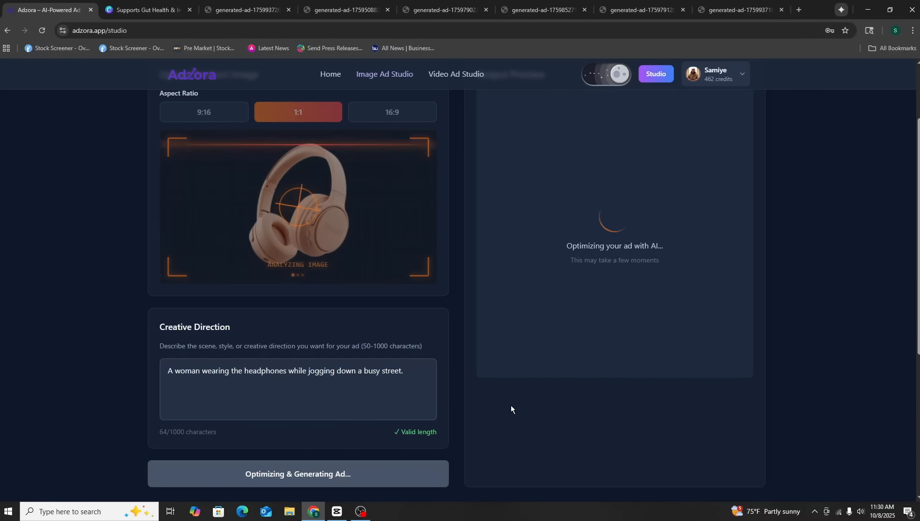
scroll(511, 405, "up", 2)
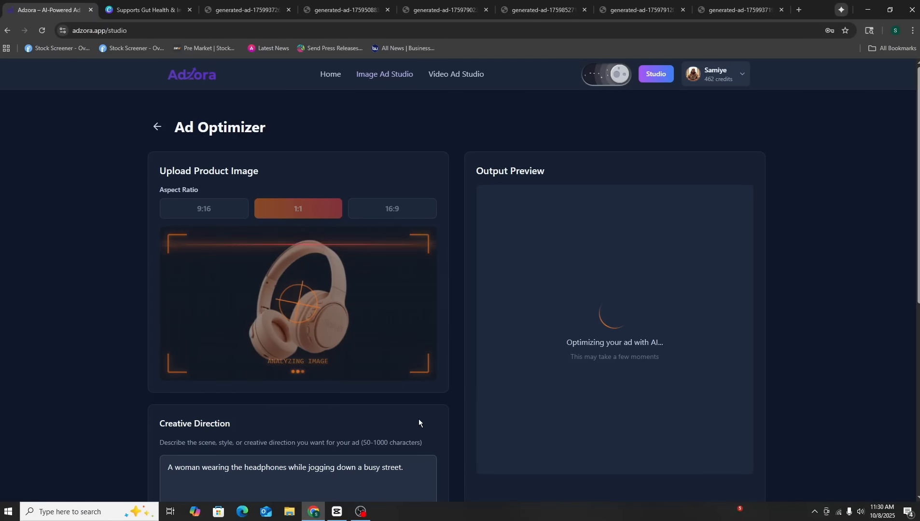
Review the jogging woman ad and generate another version with the same image and creative direction.
scroll(418, 421, "down", 2)
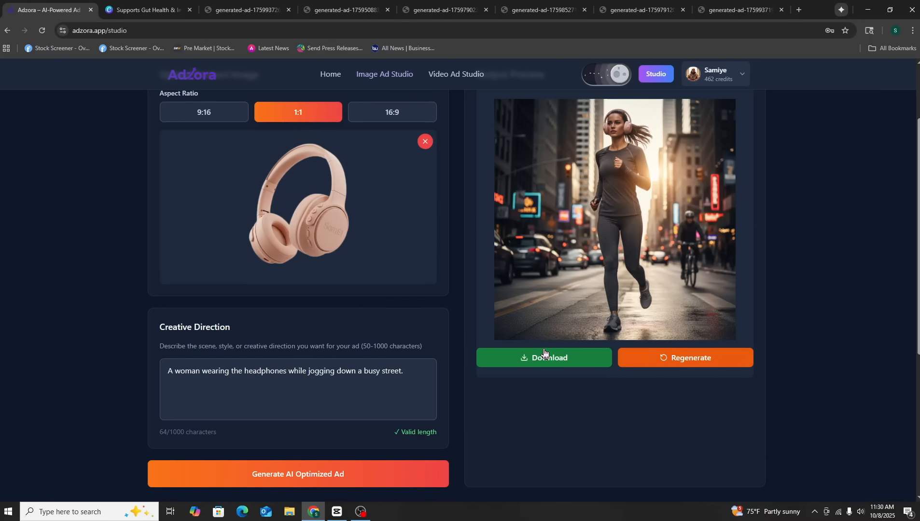
scroll(551, 351, "up", 2)
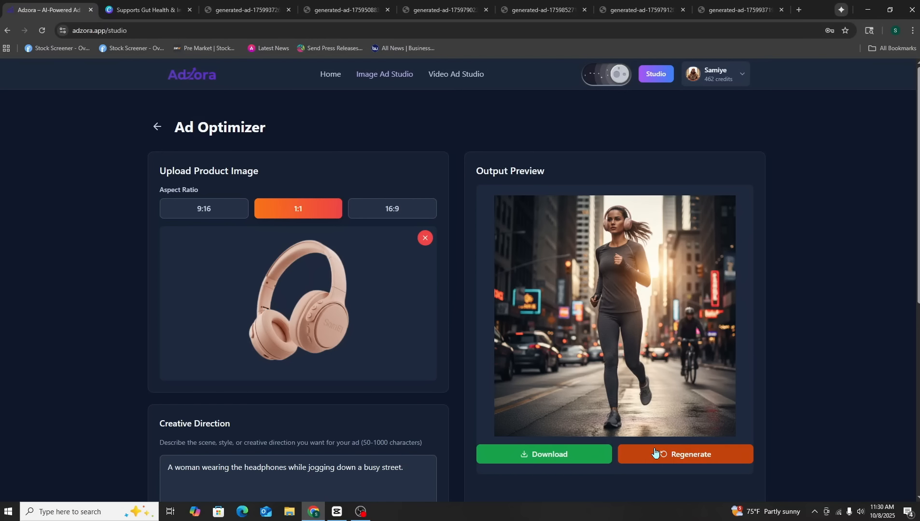
scroll(662, 395, "down", 3)
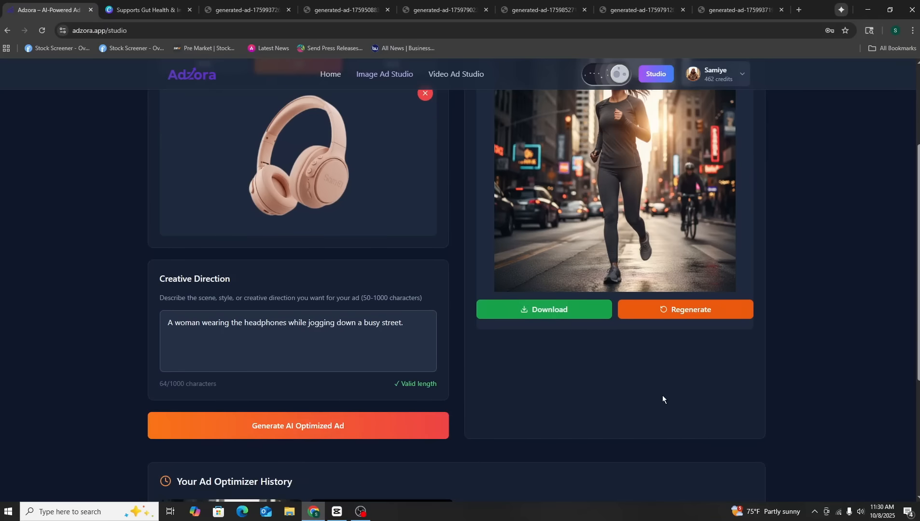
scroll(661, 394, "up", 2)
left_click(661, 407)
scroll(418, 354, "down", 3)
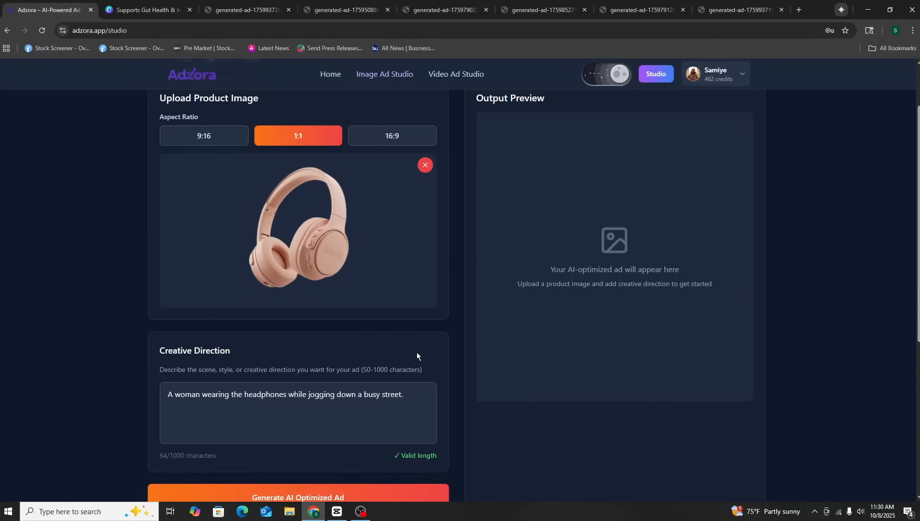
left_click(324, 377)
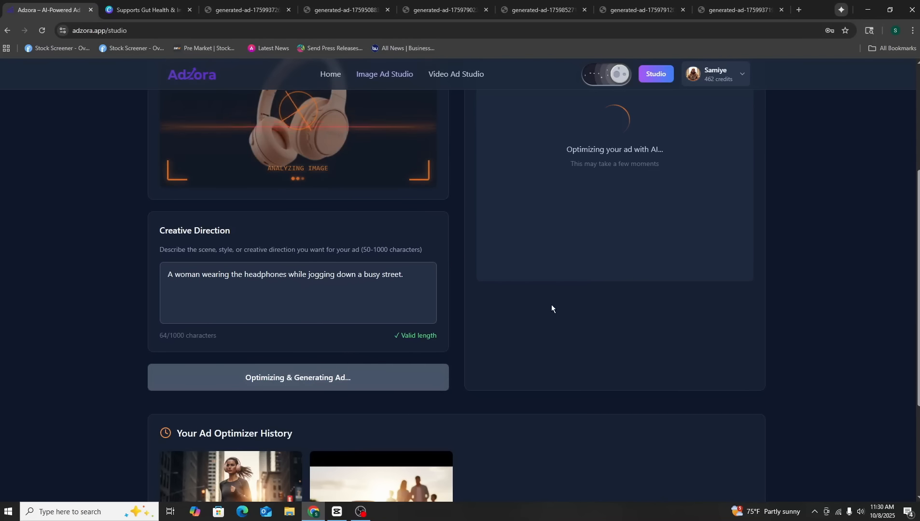
scroll(531, 313, "up", 3)
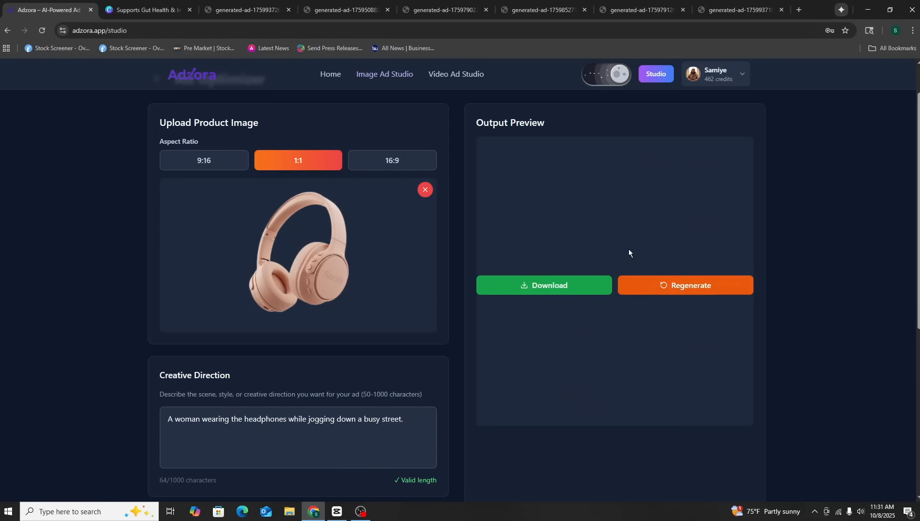
Open the Creative Upscaler and upload the Sam-E1-headphones product image.
scroll(458, 288, "down", 1)
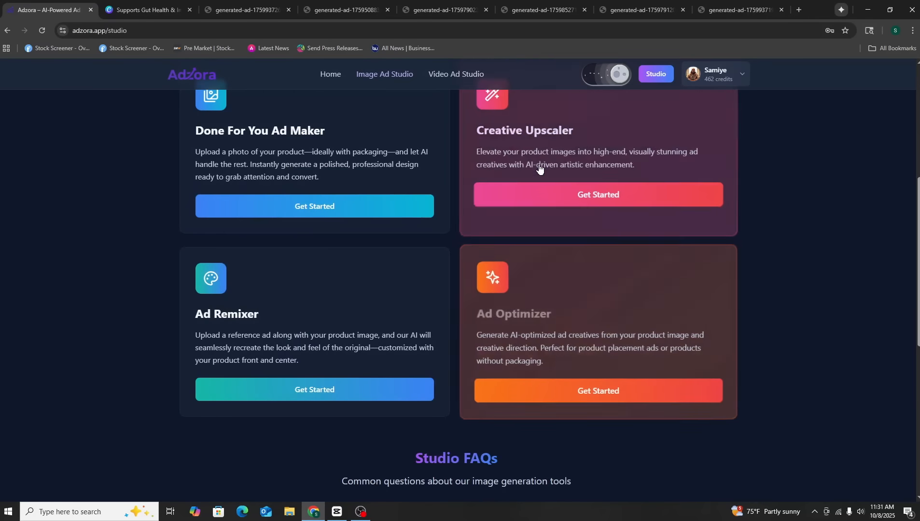
left_click(539, 163)
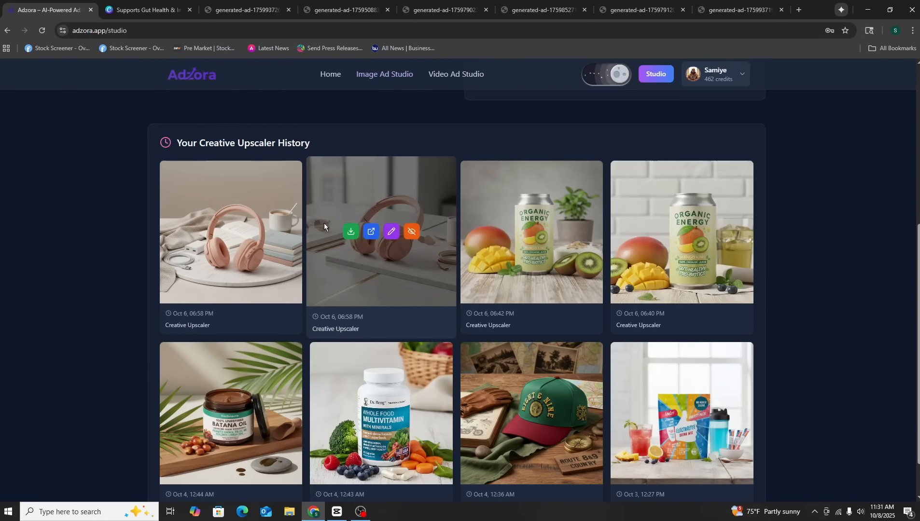
scroll(310, 231, "up", 6)
left_click(278, 253)
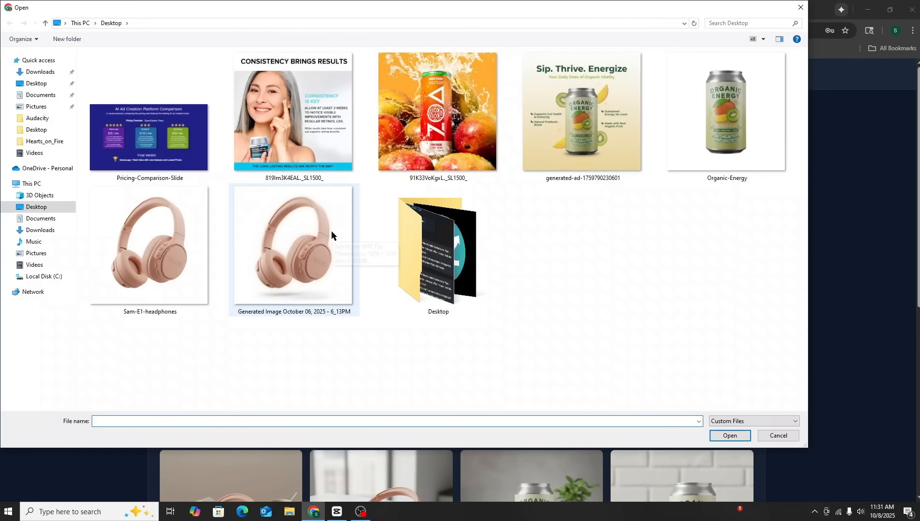
left_click(173, 248)
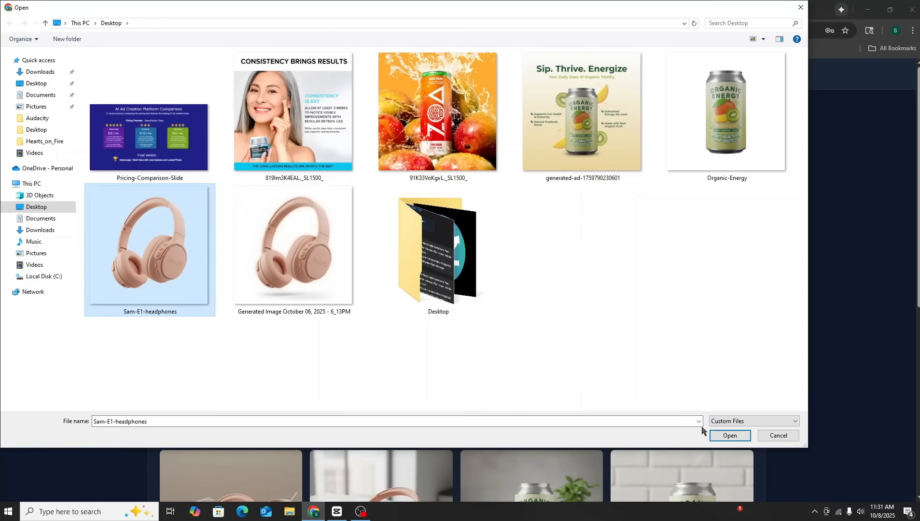
left_click(730, 435)
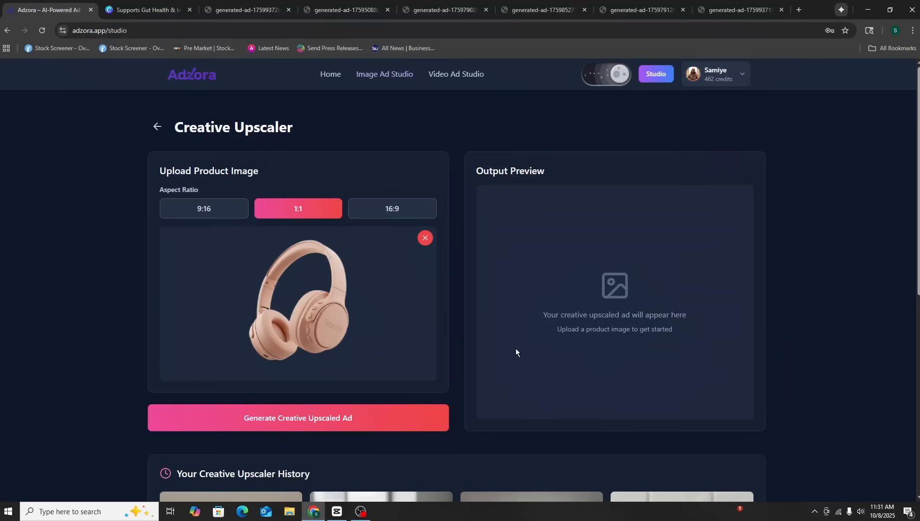
Generate the creative upscaled ad at 1:1 and look through the Creative Upscaler History during processing.
left_click(326, 429)
scroll(676, 395, "down", 5)
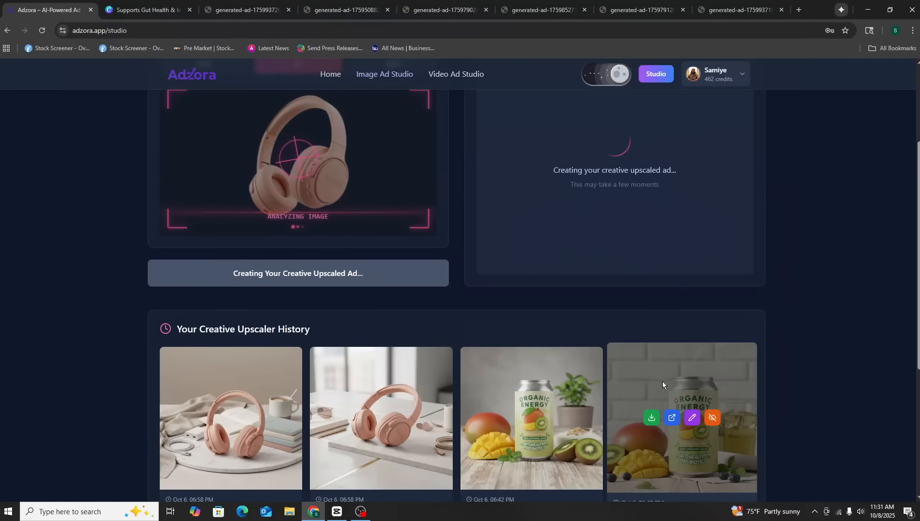
scroll(438, 462, "down", 2)
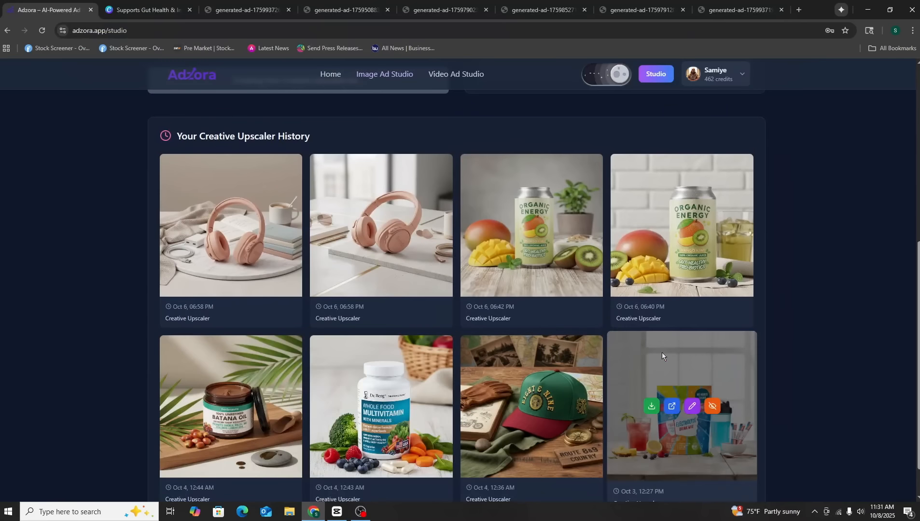
scroll(575, 444, "up", 5)
scroll(577, 446, "up", 2)
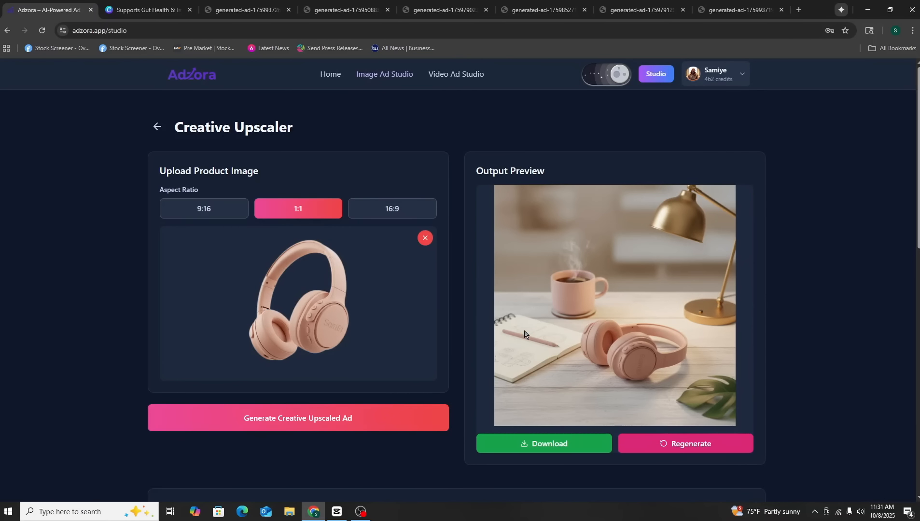
View the newest headphones ad from the Creative Upscaler History at full size and return to the Adzora page.
scroll(567, 321, "down", 5)
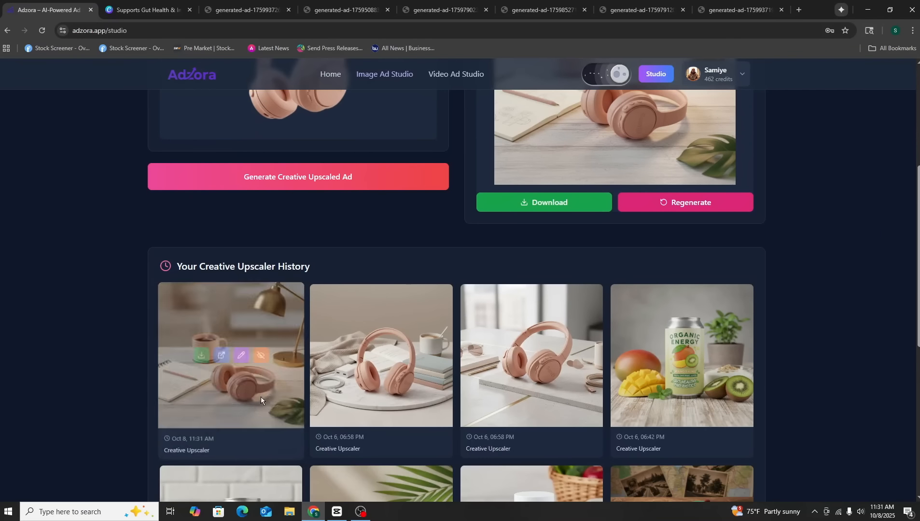
mouse_move(256, 377)
left_click(221, 356)
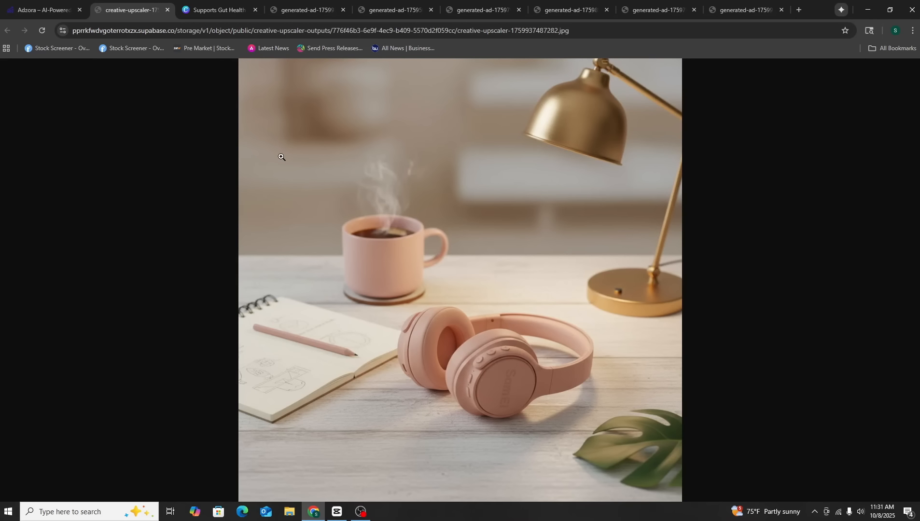
left_click(70, 15)
View the Batana Oil ad from the Creative Upscaler History at full size and return to the Adzora page.
scroll(398, 370, "down", 2)
scroll(482, 389, "down", 2)
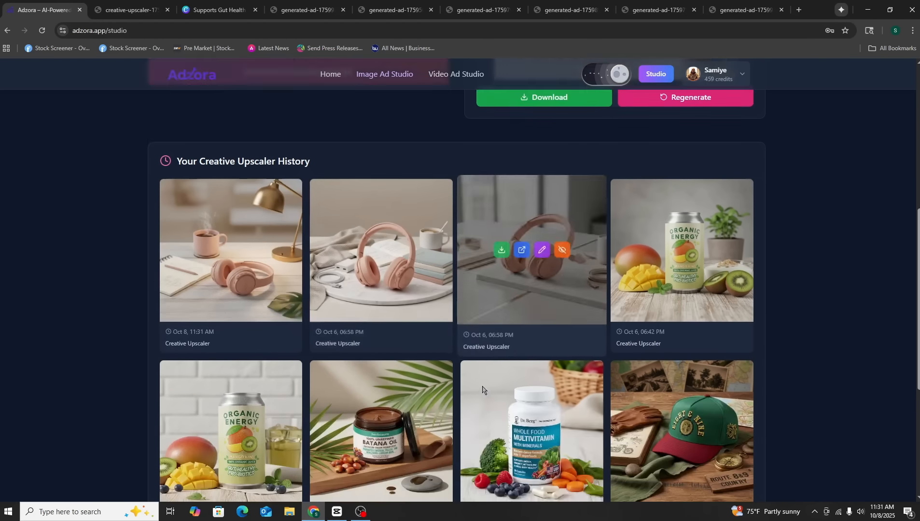
scroll(482, 389, "down", 1)
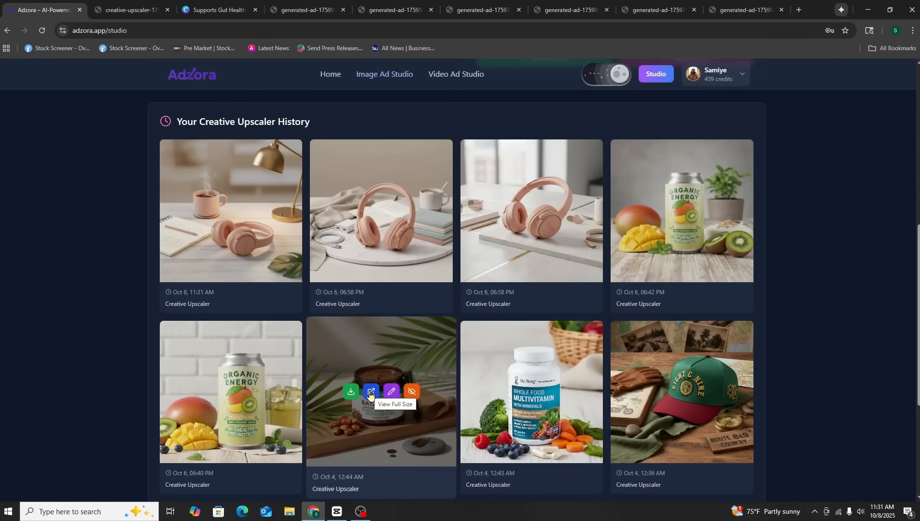
left_click(370, 395)
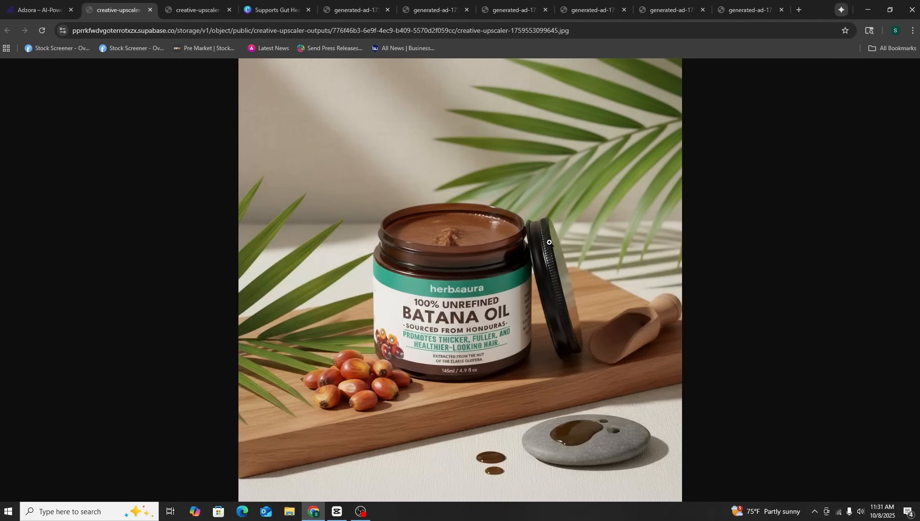
left_click(25, 18)
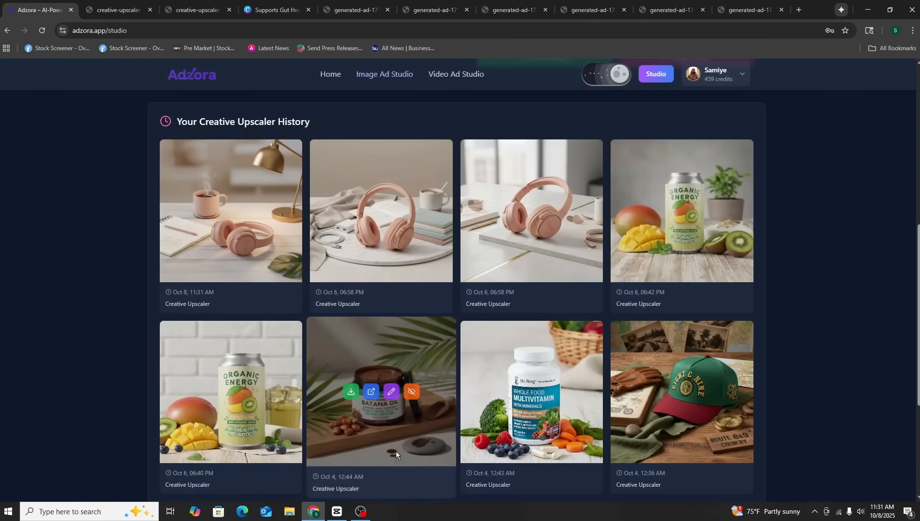
Remove the headphones image from the Creative Upscaler and return to the Image Ad Studio overview.
scroll(396, 456, "up", 8)
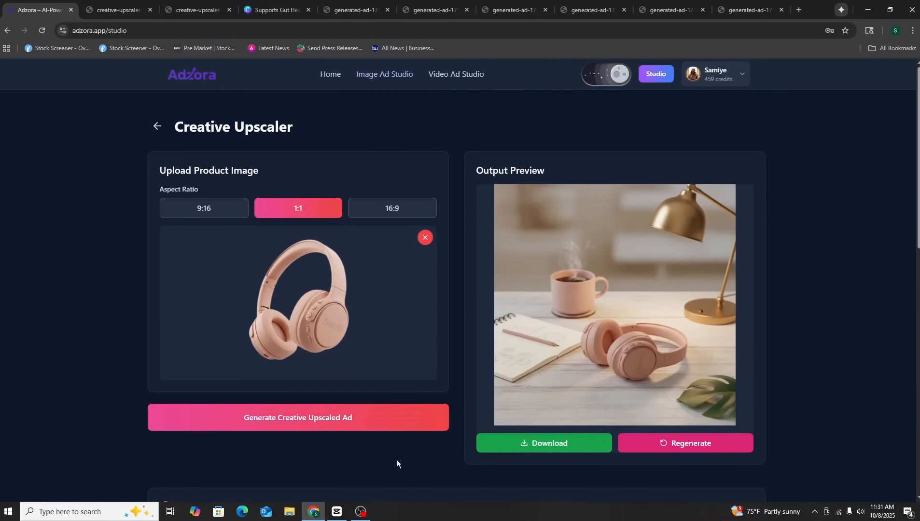
left_click(427, 240)
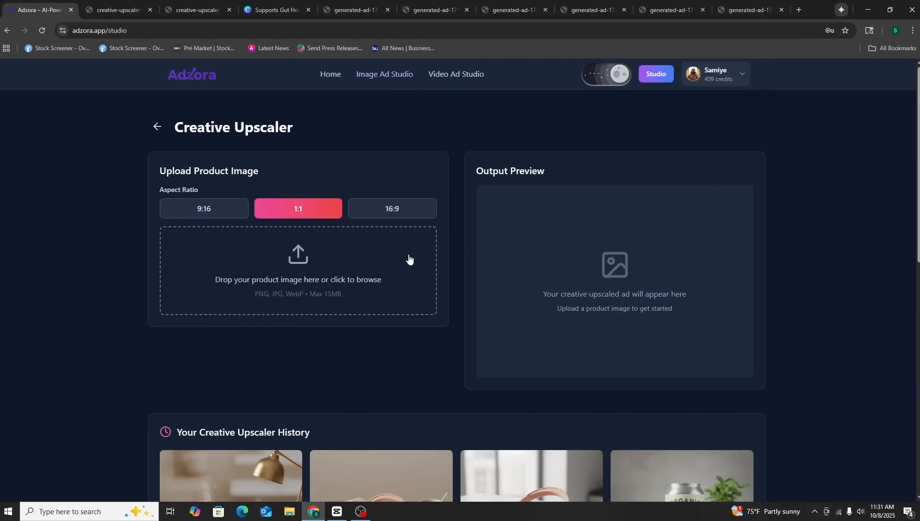
left_click(157, 127)
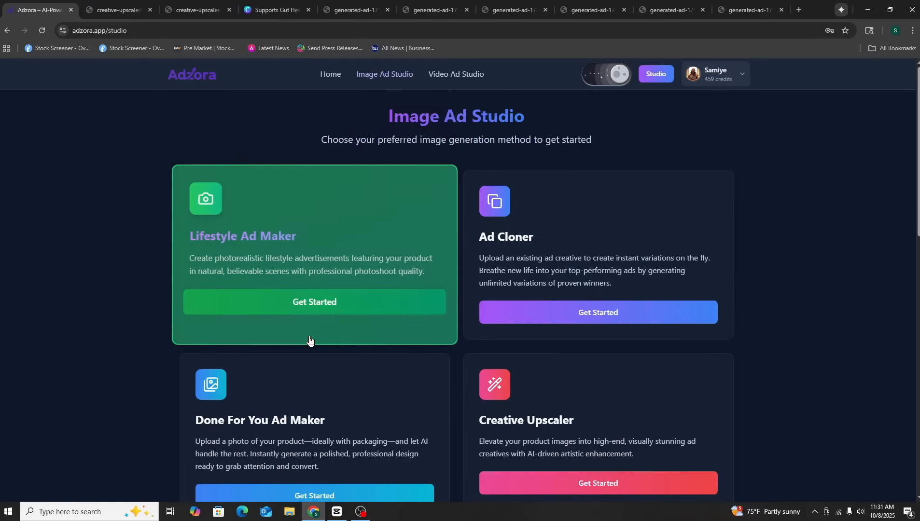
Switch to the Video Ad Studio, open the B-Roll Video Ad Maker and look over its upload areas and history.
scroll(351, 382, "down", 5)
scroll(526, 468, "down", 3)
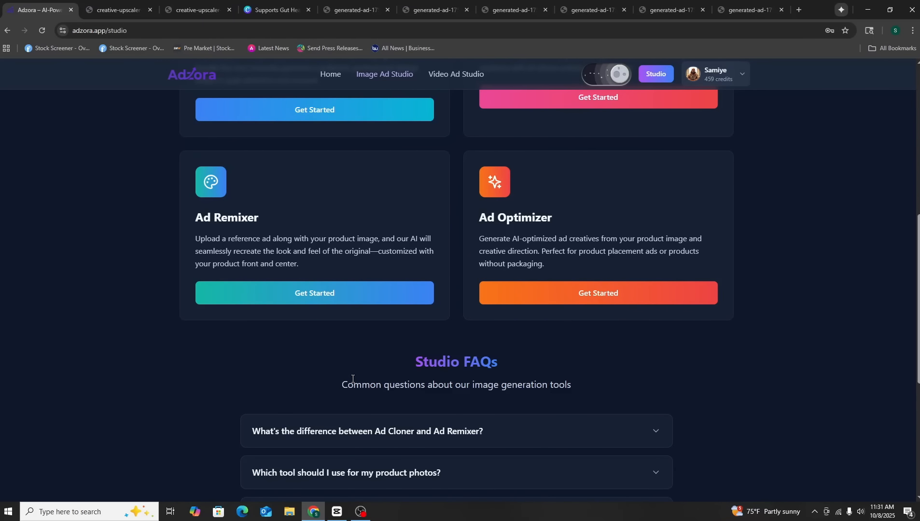
scroll(367, 338, "up", 8)
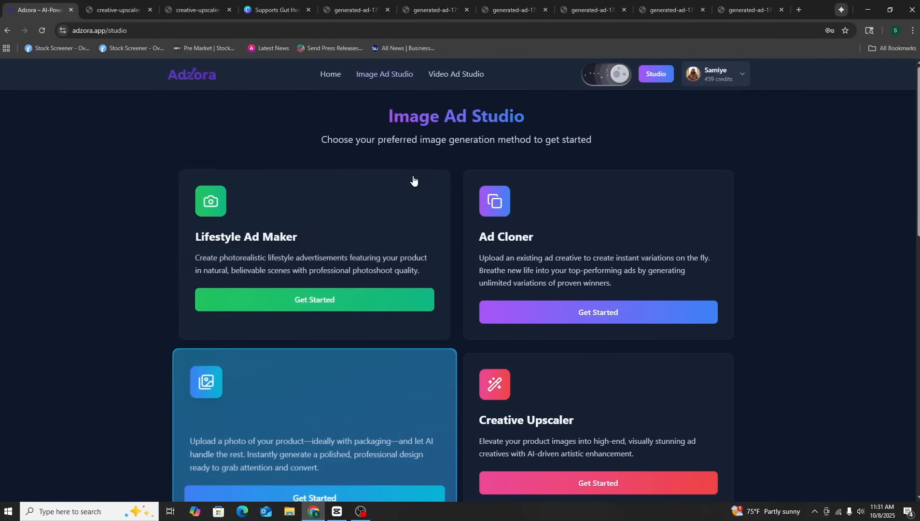
left_click(450, 77)
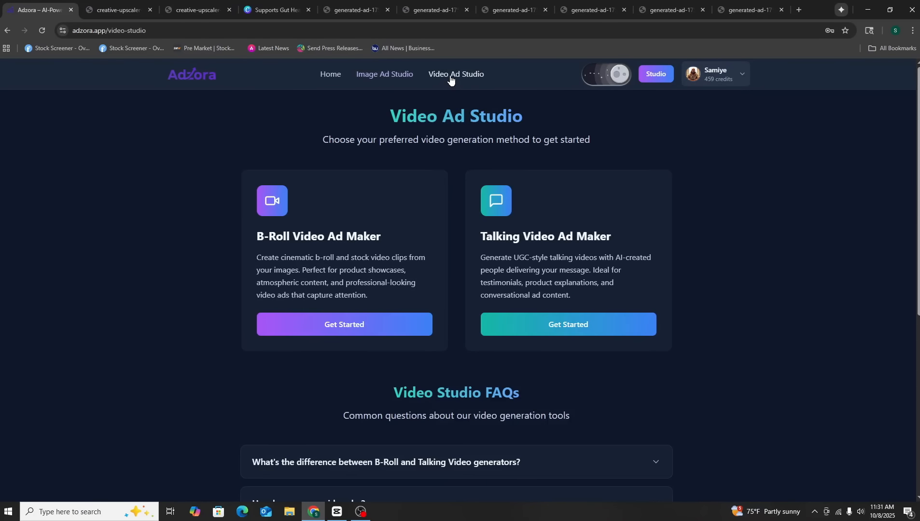
left_click(290, 231)
scroll(278, 290, "down", 3)
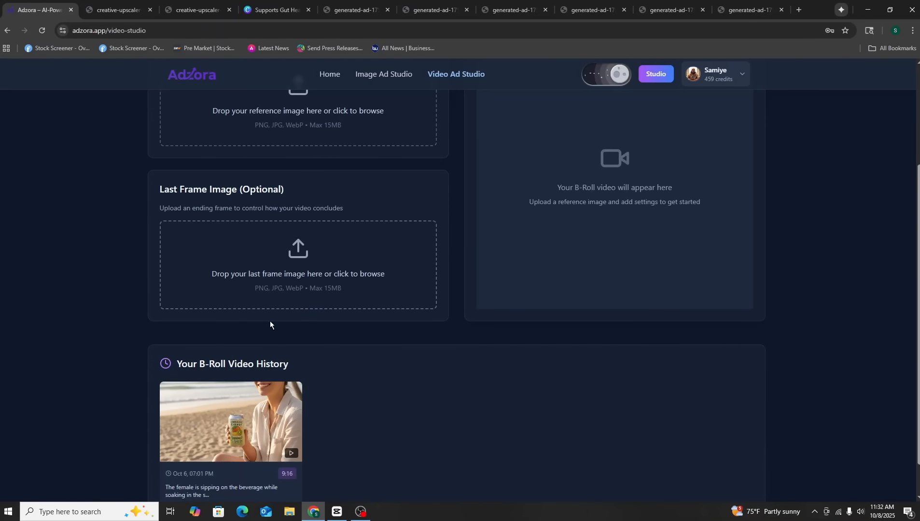
scroll(319, 295, "up", 3)
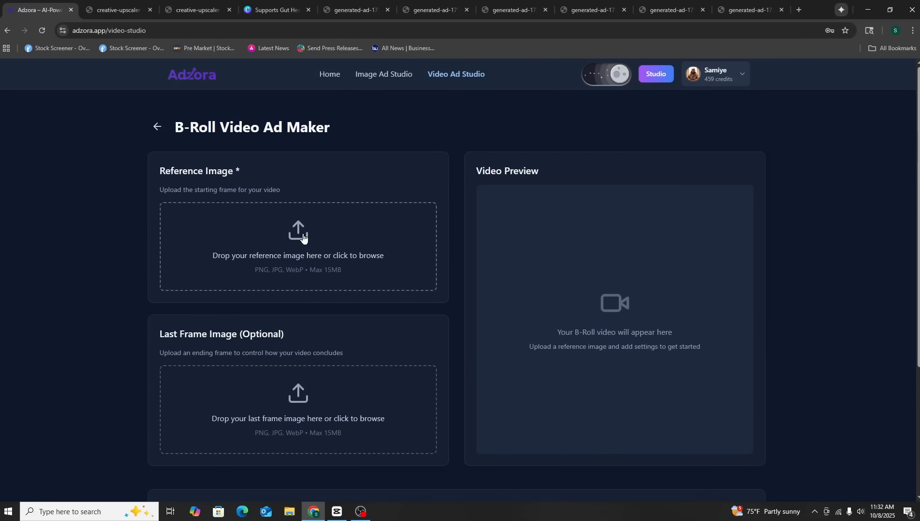
Upload 91K33VoKgxL._SL1500_ as the reference image and set the video description to "A splash of water drenches this scene".
left_click(302, 236)
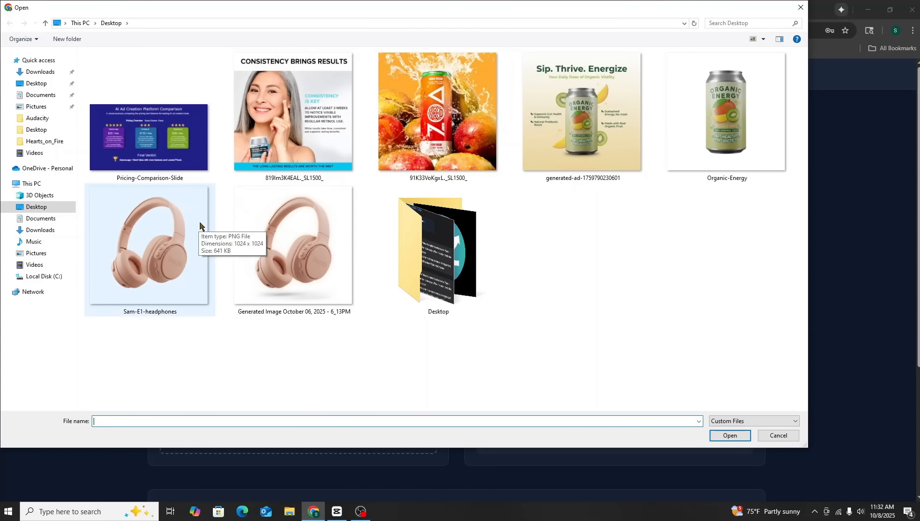
left_click(461, 174)
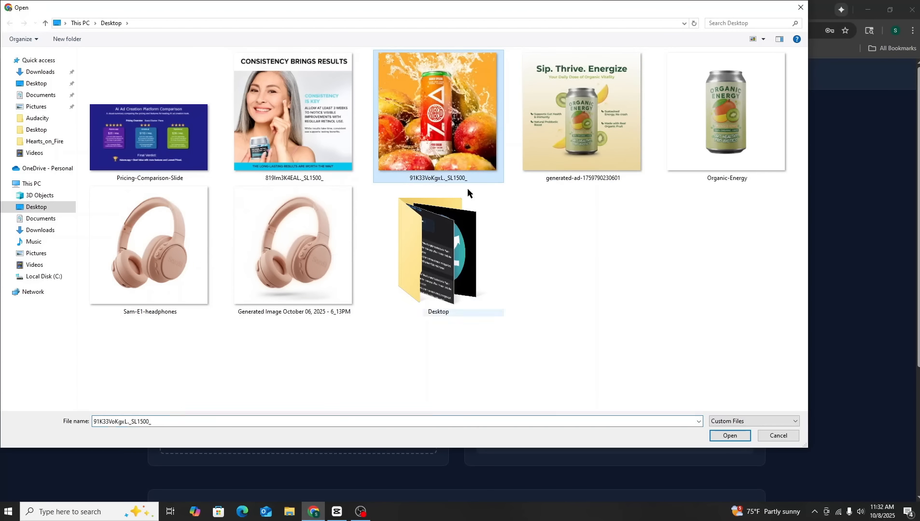
left_click(725, 437)
scroll(344, 349, "down", 2)
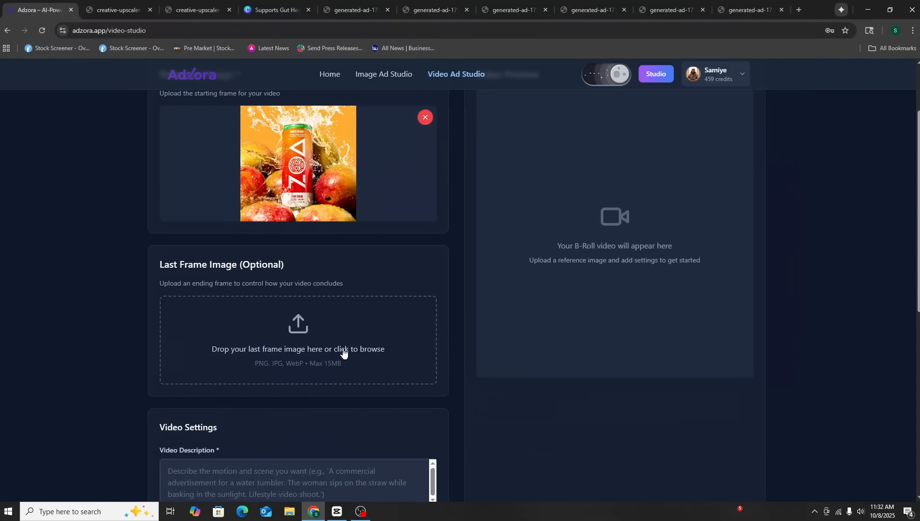
scroll(290, 381, "down", 1)
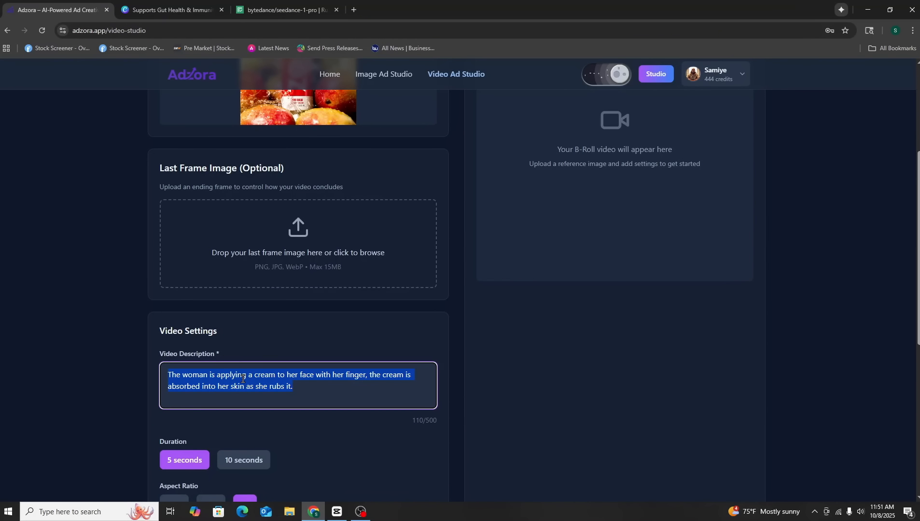
type("A sl")
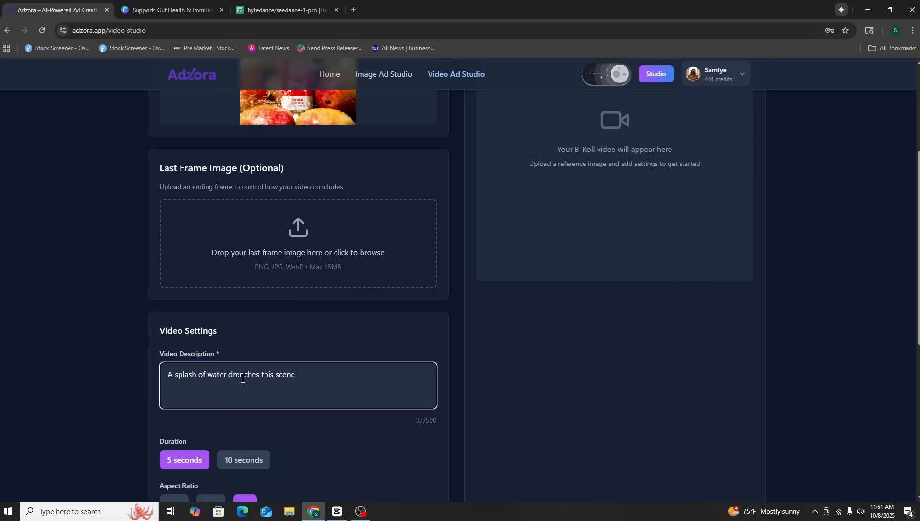
Set the camera movement to Fixed and generate the 5-second 1:1 B-roll video.
scroll(242, 379, "down", 2)
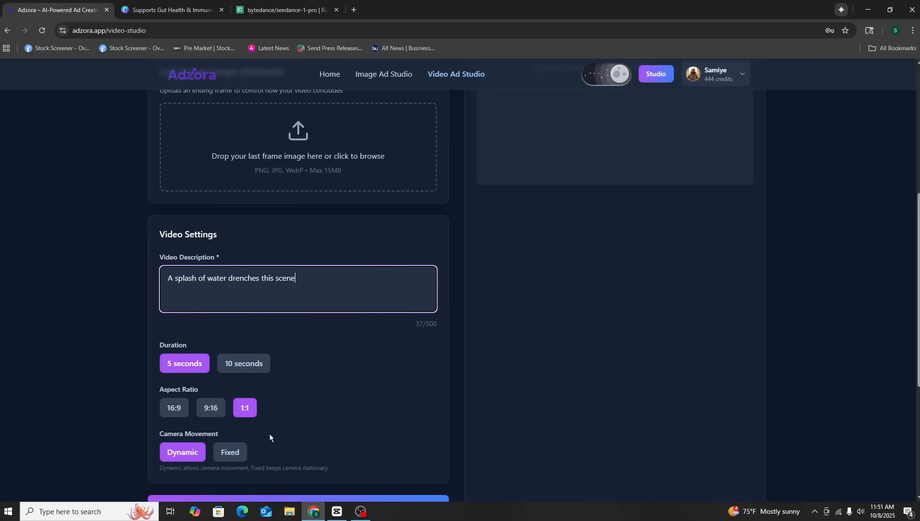
left_click(236, 456)
scroll(241, 454, "down", 3)
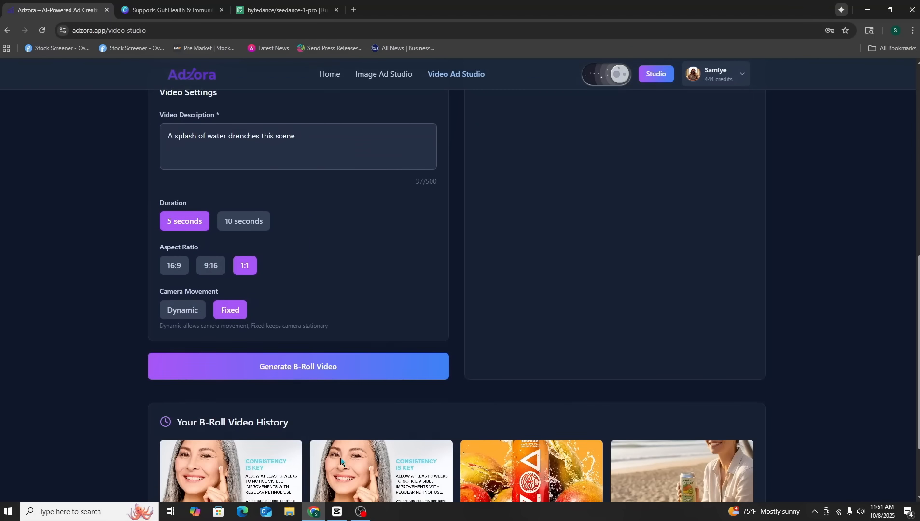
left_click(325, 373)
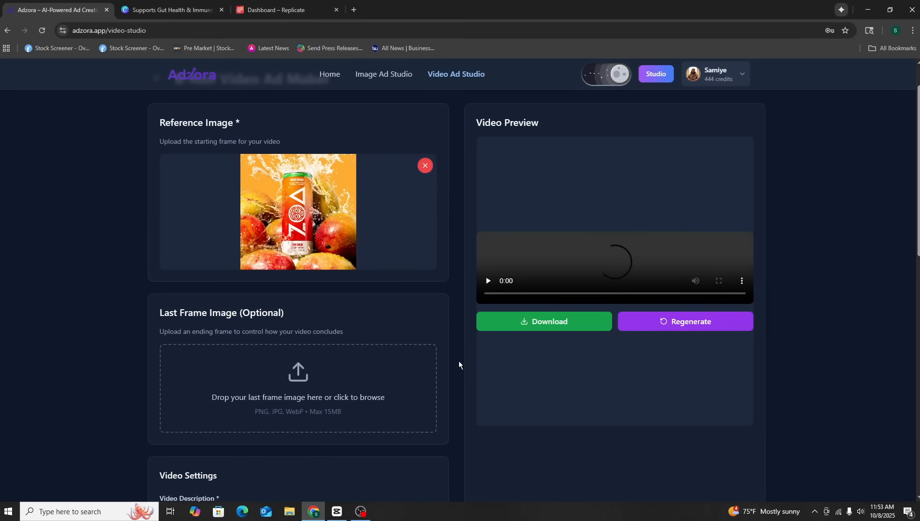
Play the generated mango-splash B-roll video and replay it to review the water motion.
left_click(488, 366)
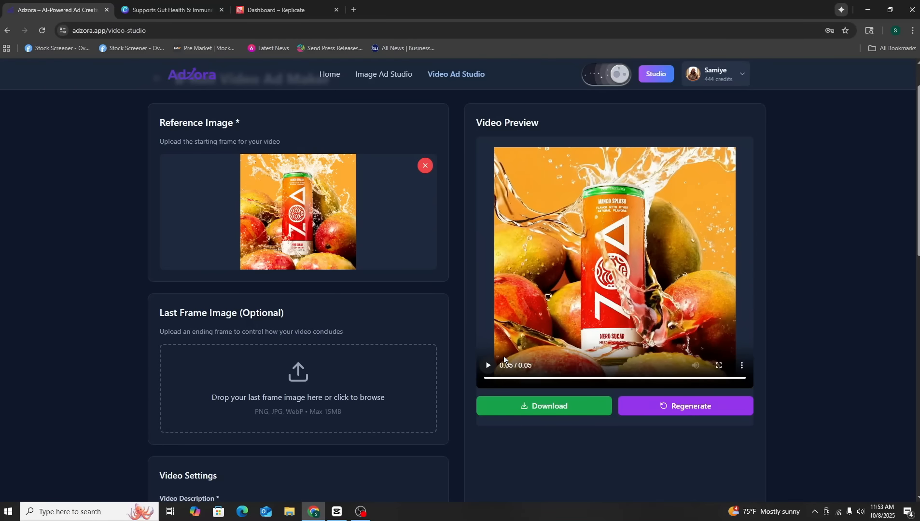
left_click(488, 367)
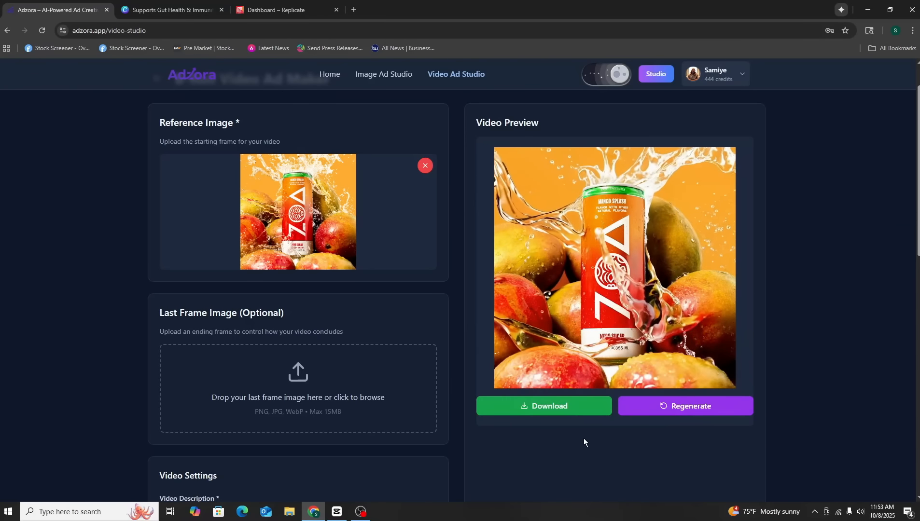
scroll(522, 361, "up", 1)
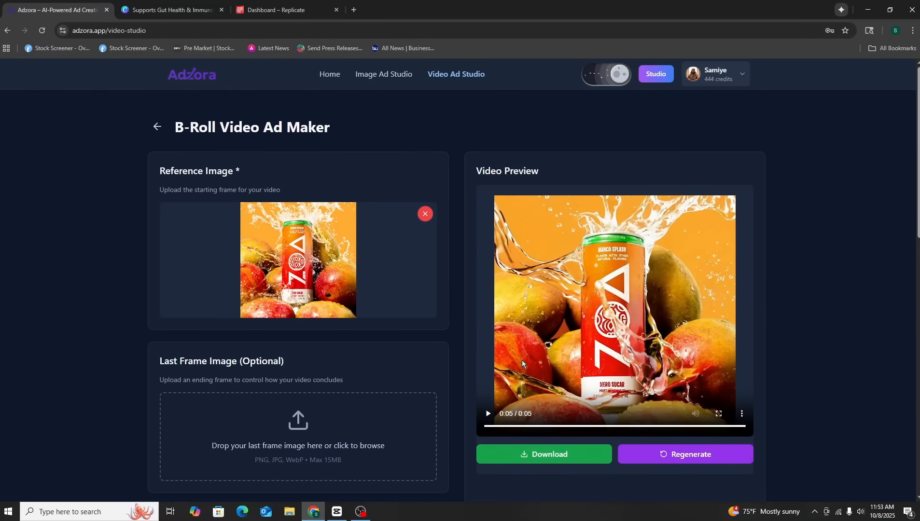
left_click(489, 414)
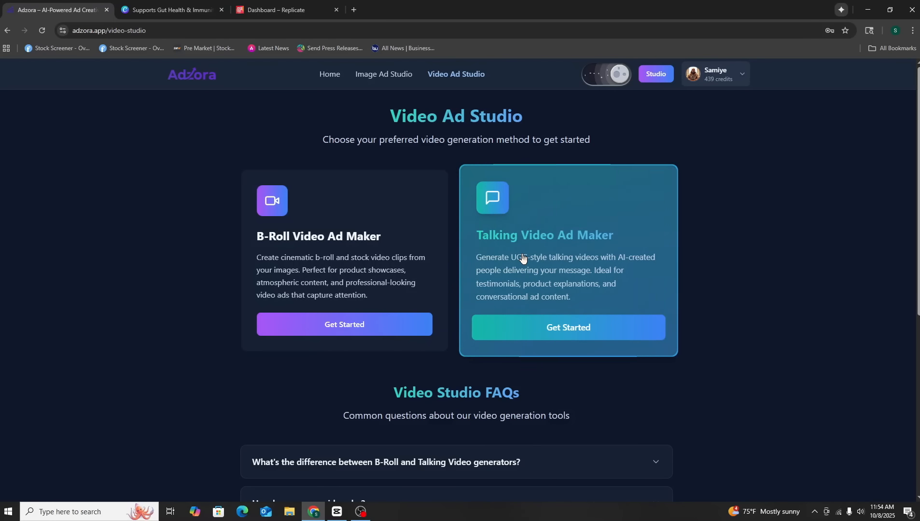
Open the Talking Video Ad Maker from the Video Ad Studio.
left_click(579, 224)
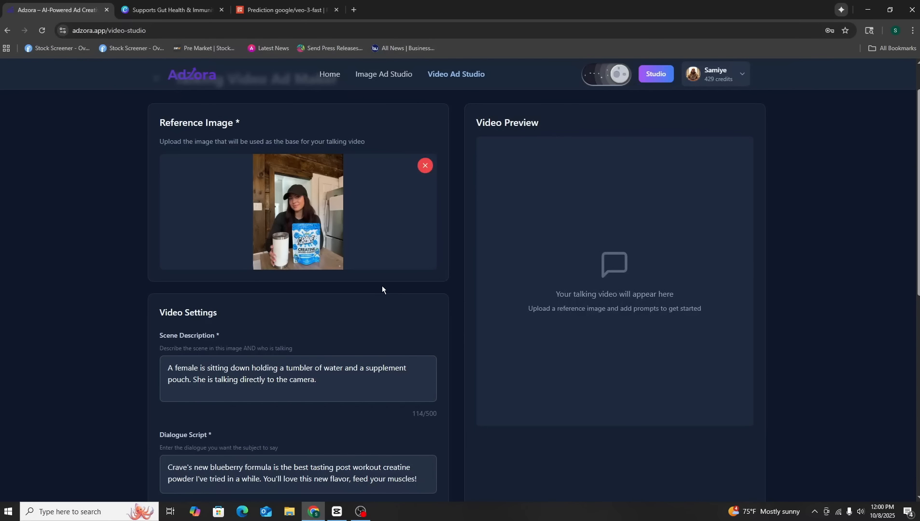
Generate the female-speaker talking video at 9:16 and 720p from the prepared reference image, scene description and dialogue script.
scroll(382, 286, "down", 5)
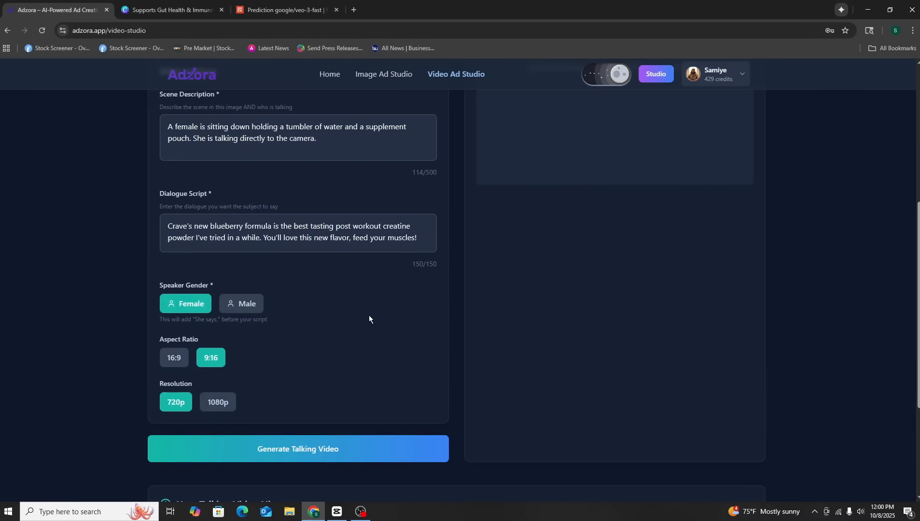
left_click(361, 448)
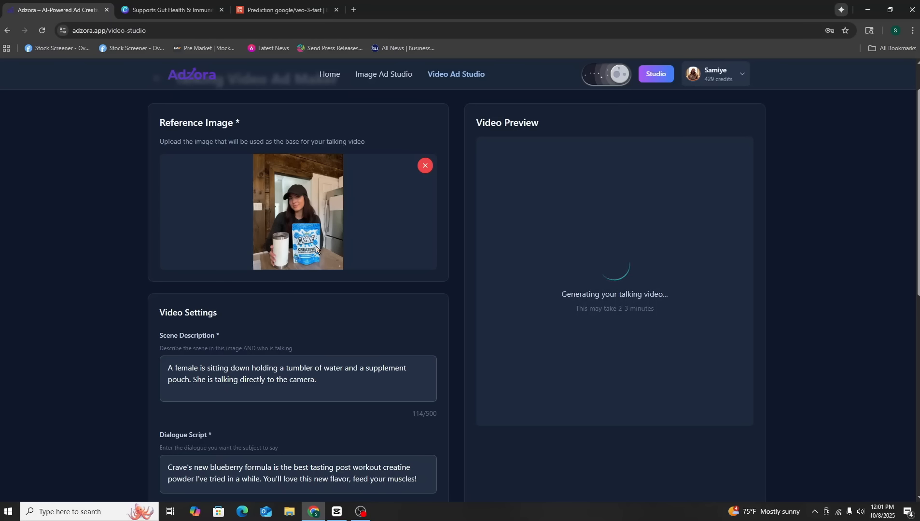
scroll(316, 246, "down", 5)
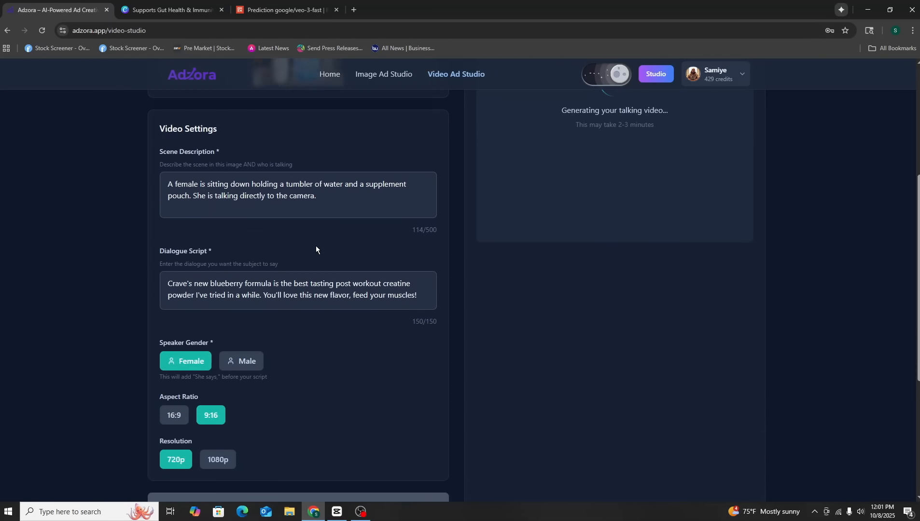
scroll(316, 246, "up", 6)
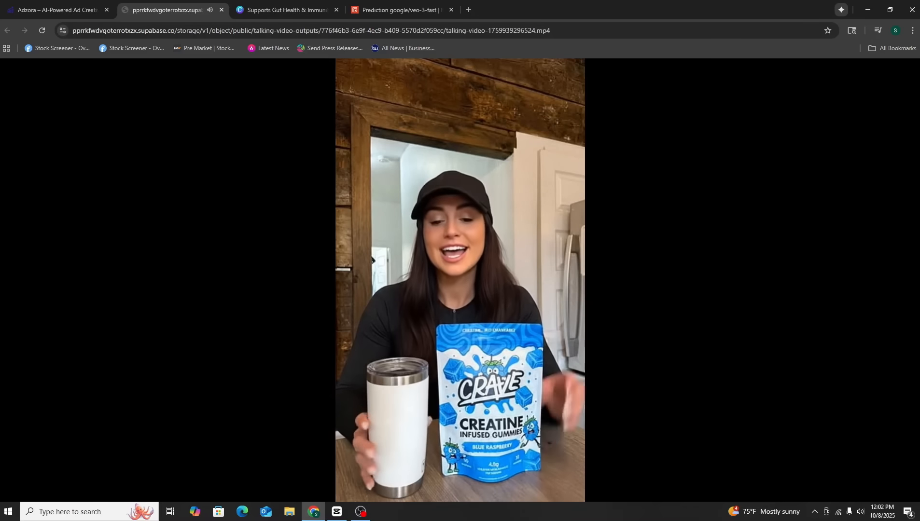
Return from the generated creatine talking video to the Talking Video Ad Maker page.
left_click(115, 5)
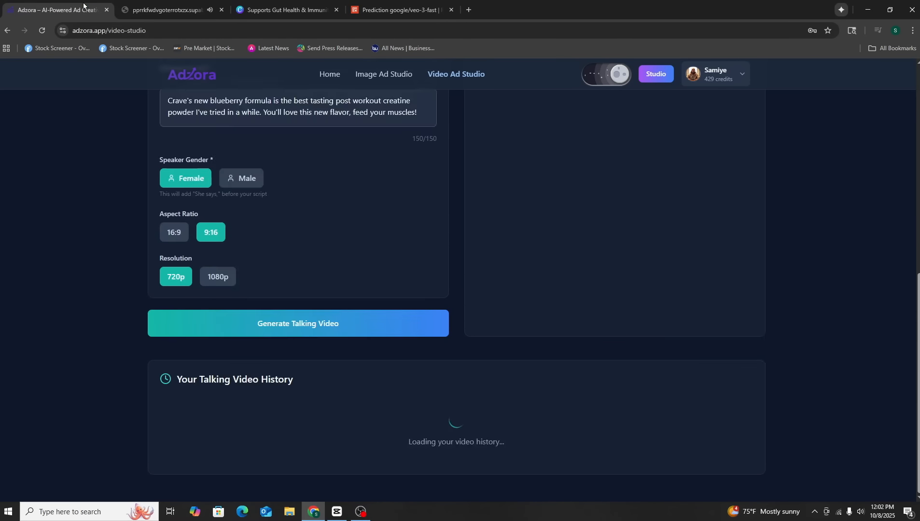
scroll(433, 296, "up", 10)
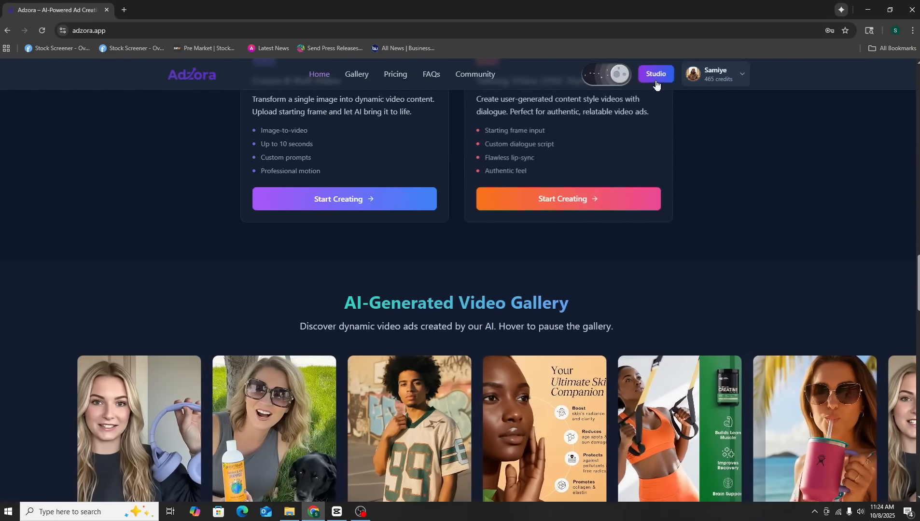
Open the Studio from the Adzora home page and look over the Image Ad Studio's generation tools.
scroll(688, 198, "up", 5)
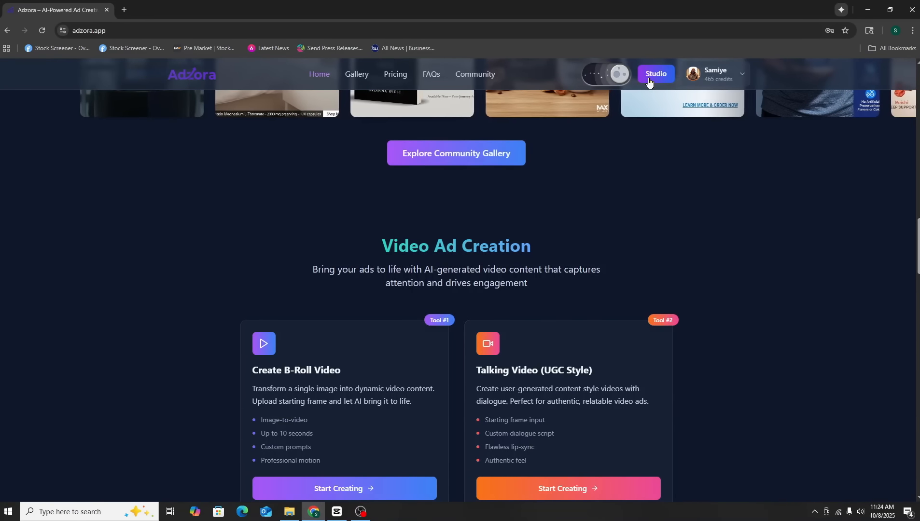
scroll(636, 230, "up", 7)
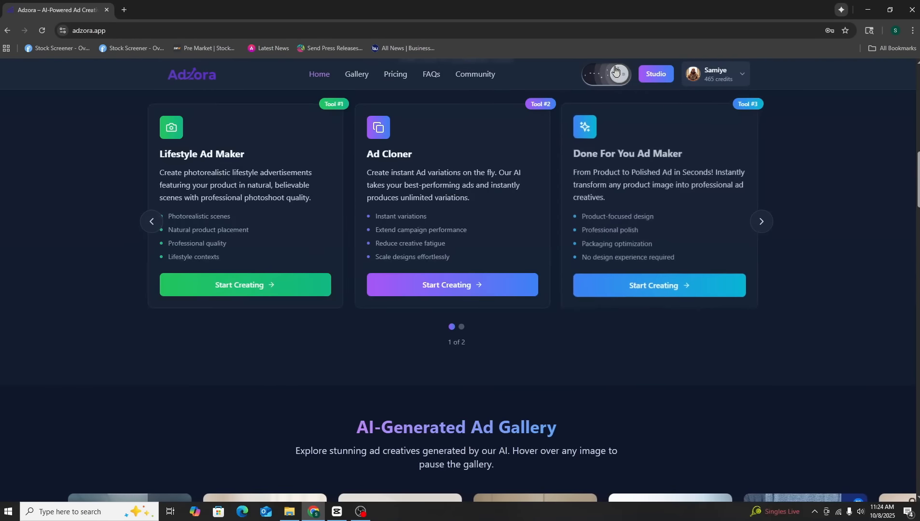
left_click(652, 75)
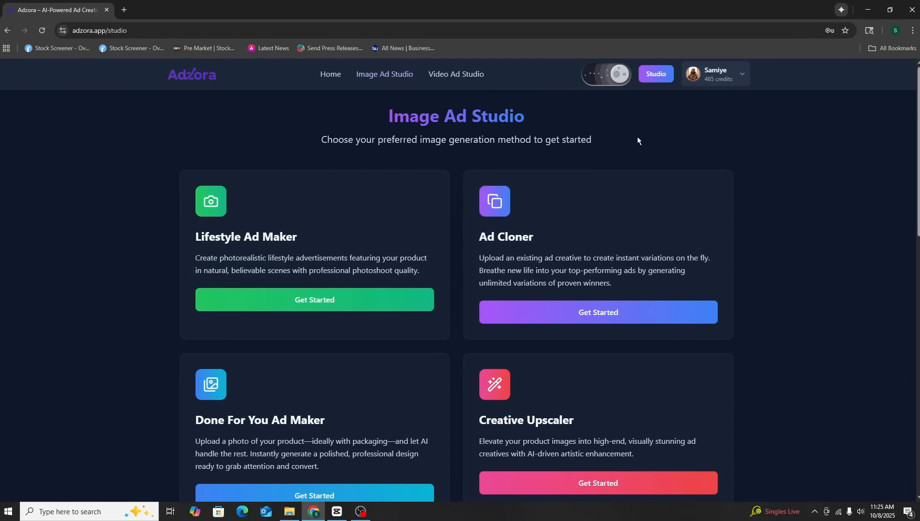
scroll(695, 405, "down", 4)
scroll(343, 265, "up", 4)
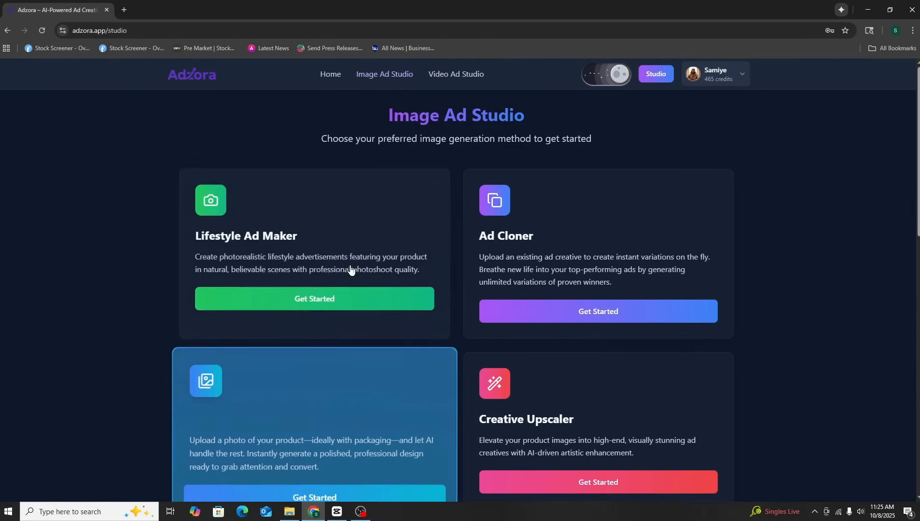